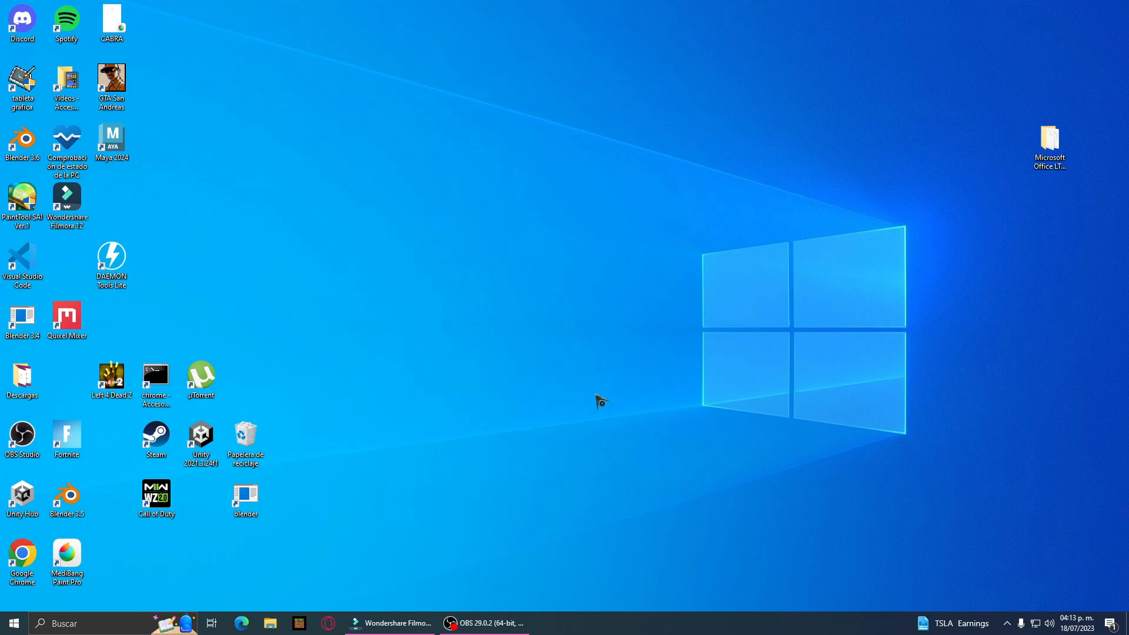
- Run ipconfig in a Command Prompt window and copy the IPv4 default gateway address
key("super+r")
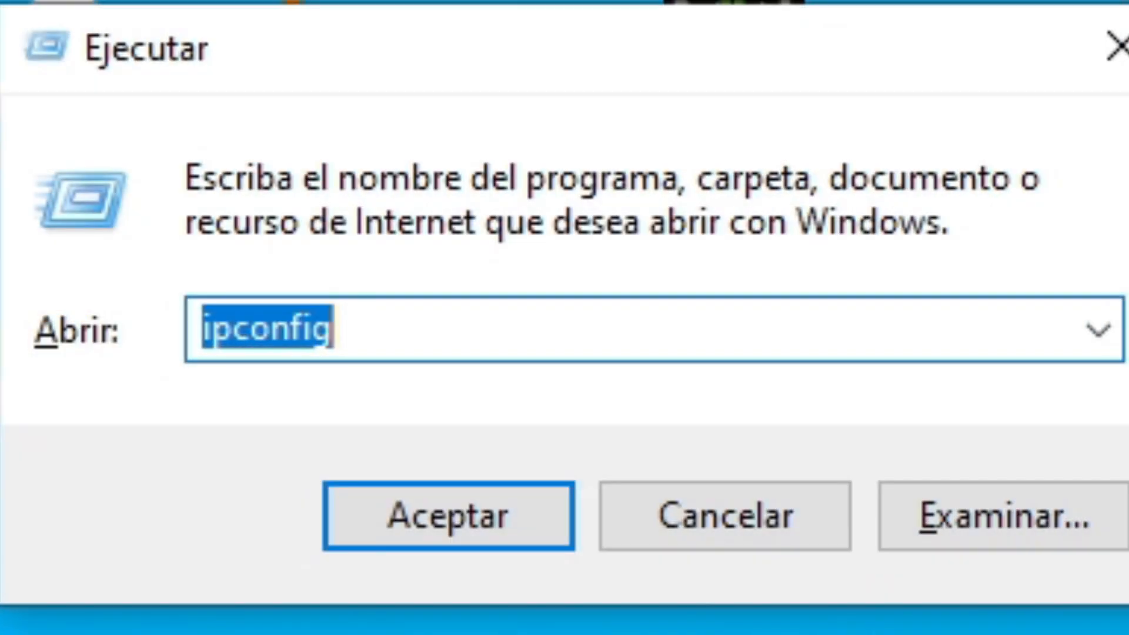
type("cmd")
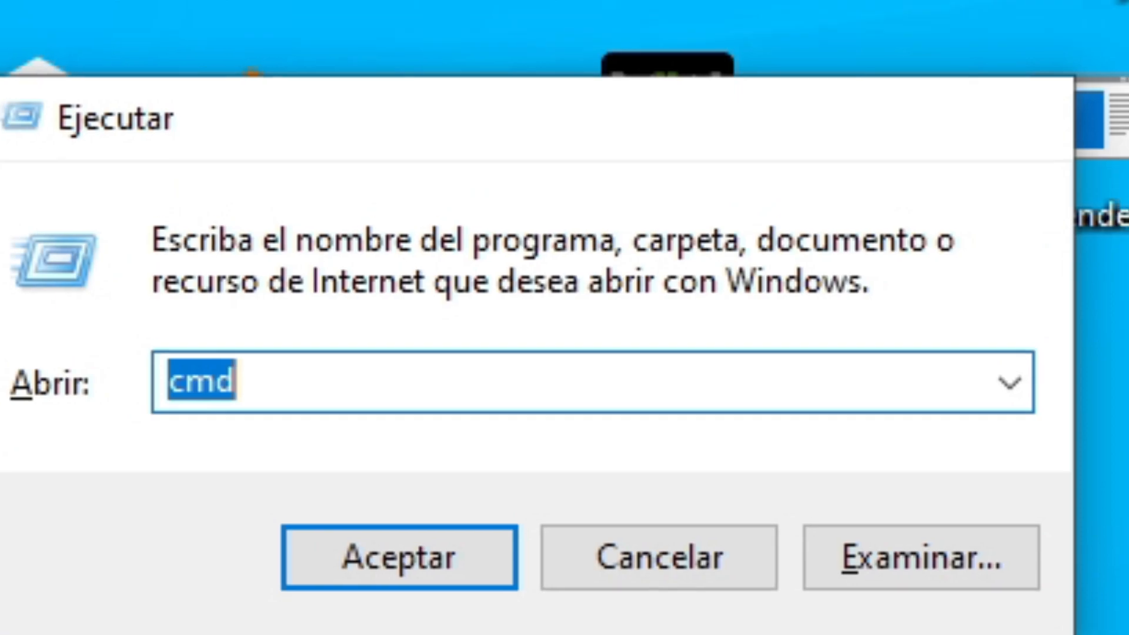
key("Return")
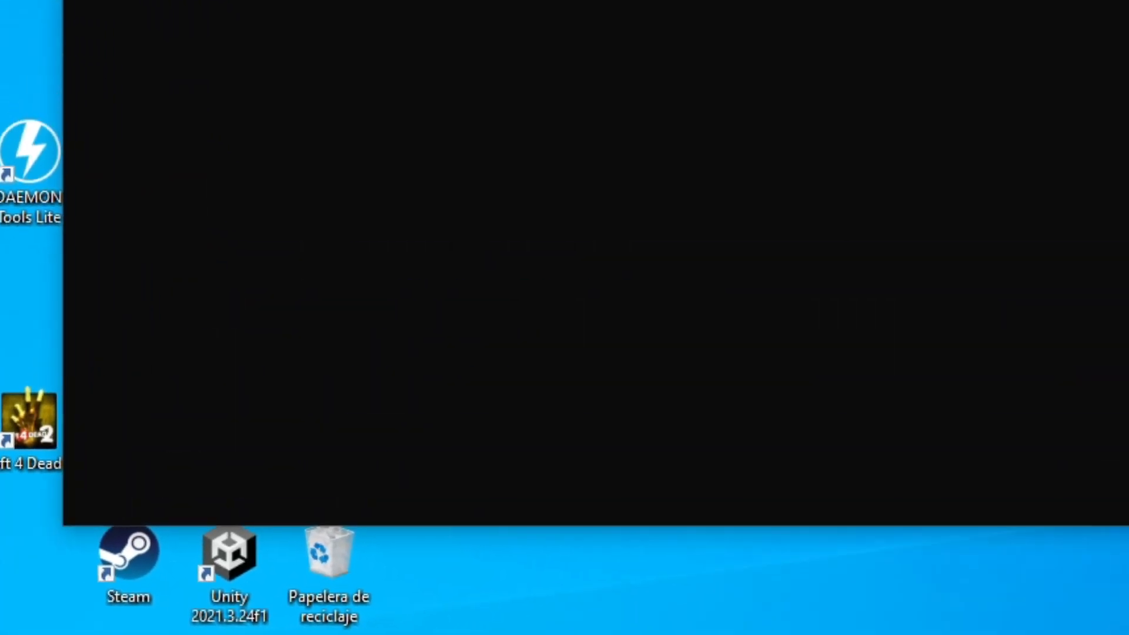
type("ipconfig")
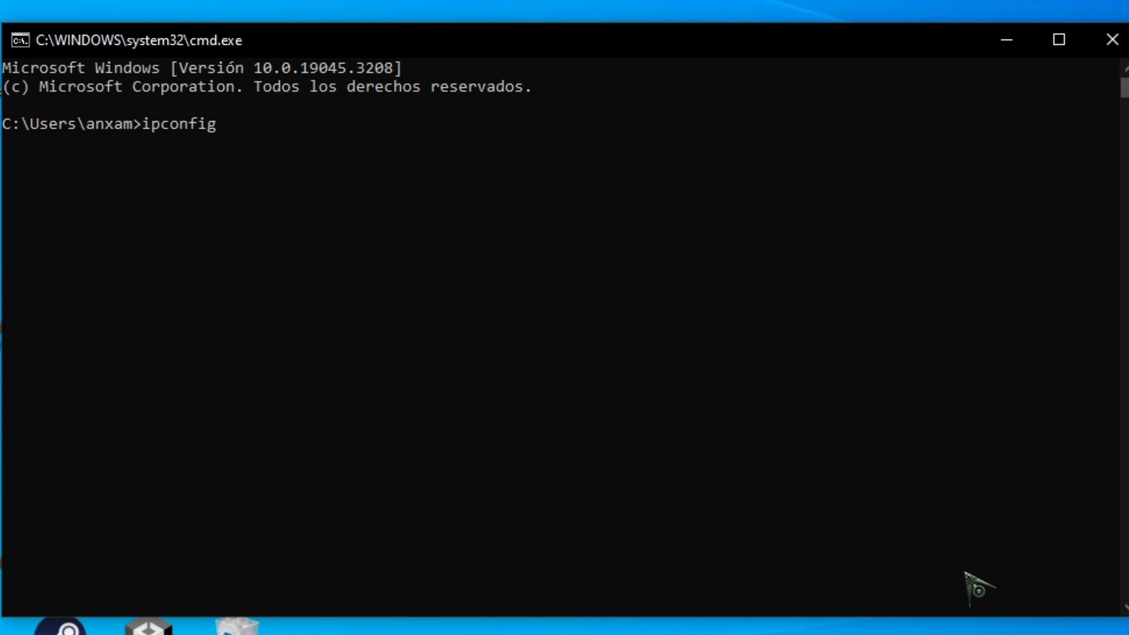
key("Return")
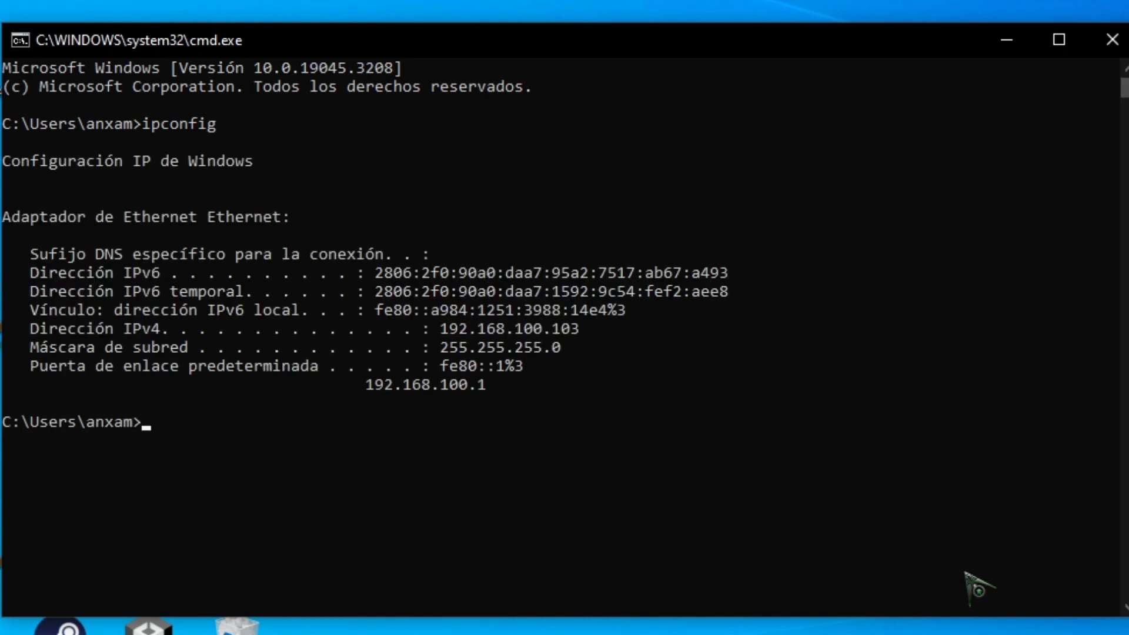
left_click_drag(495, 391, 367, 389)
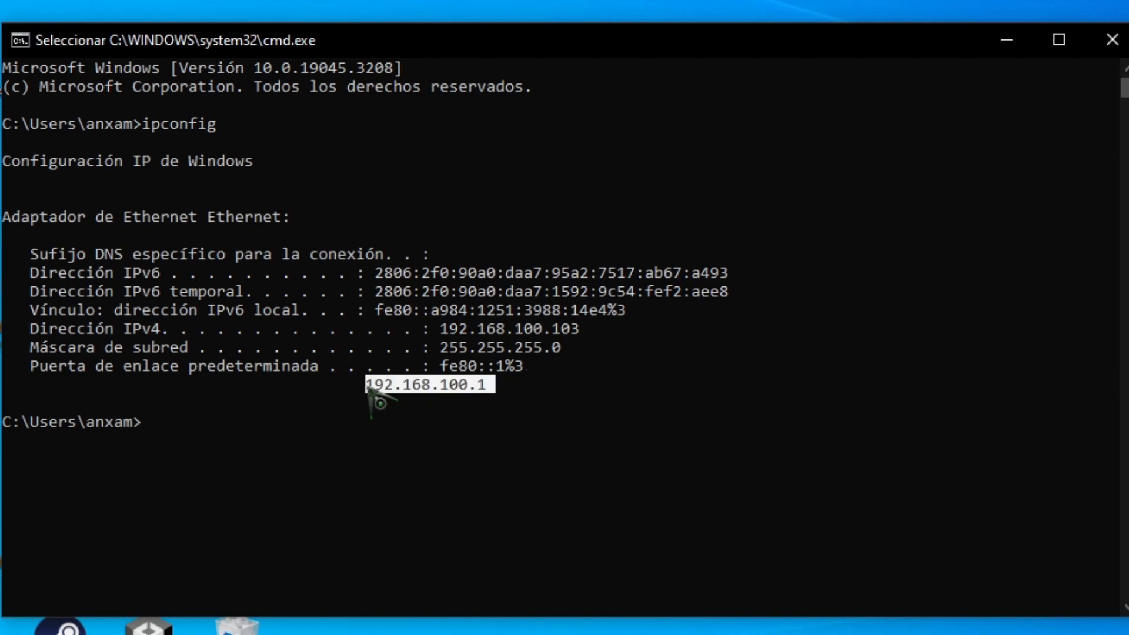
key("Return")
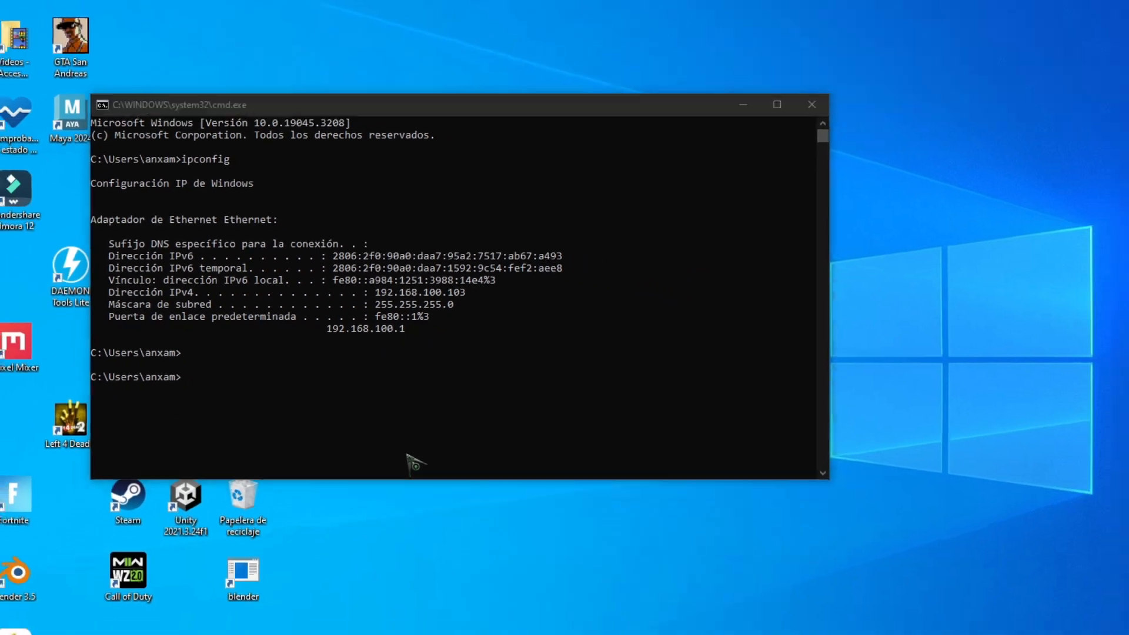
- Switch to Google Chrome with the second user profile and go to the router address 192.168.100.1
key("super")
type("ch")
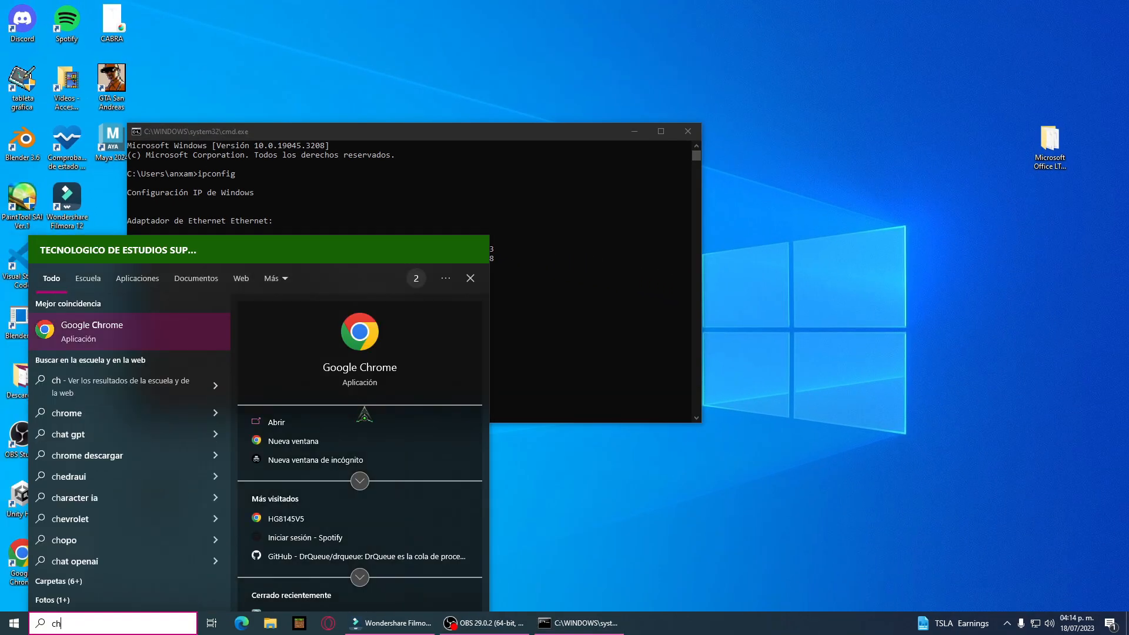
key("Escape")
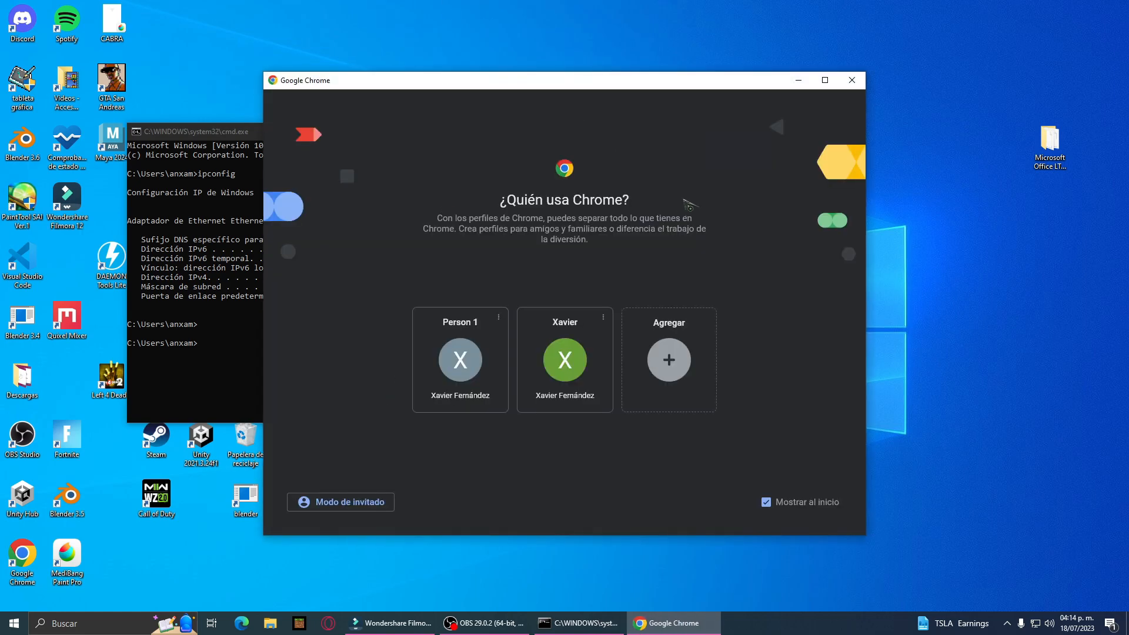
left_click(565, 360)
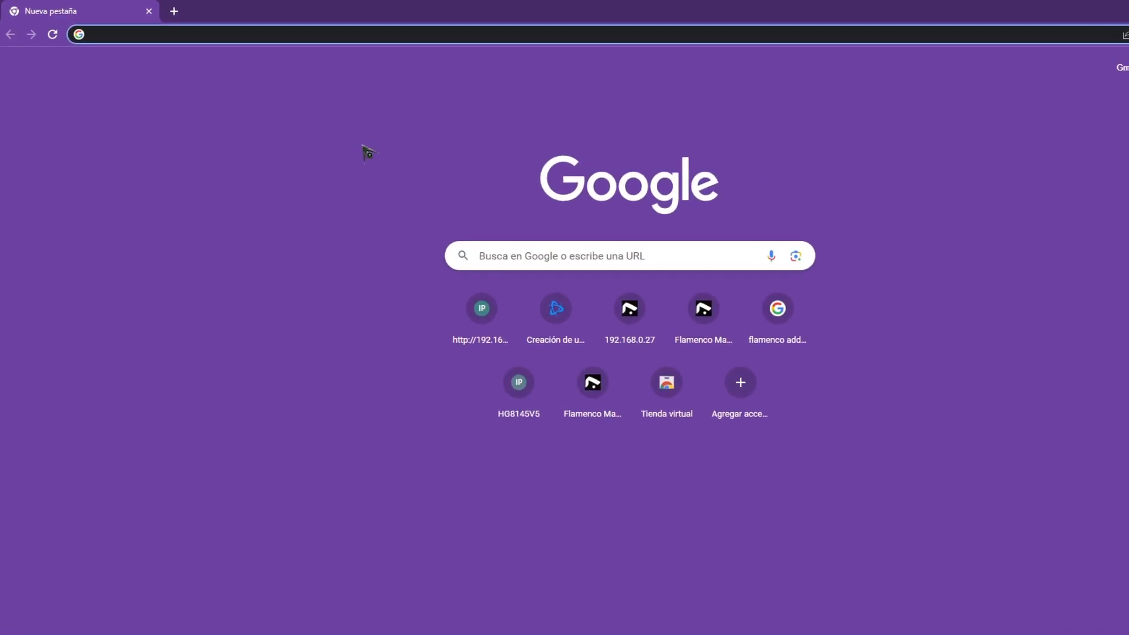
type("192.168.100.1")
key("Return")
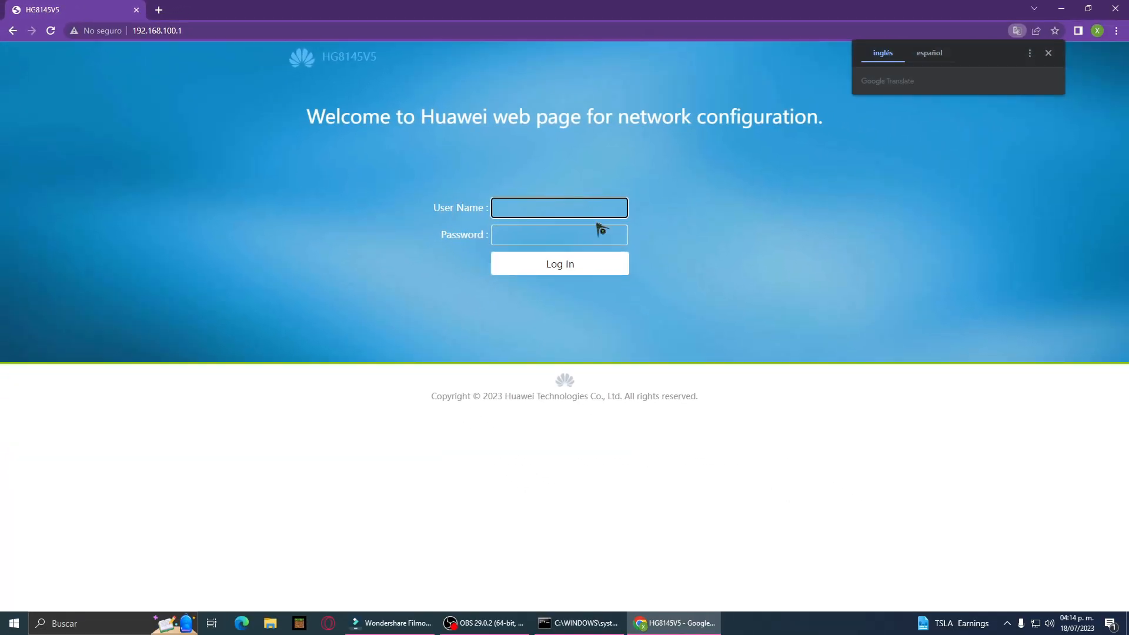
- Log in to the Huawei router page with the user name root and the account password
left_click(602, 210)
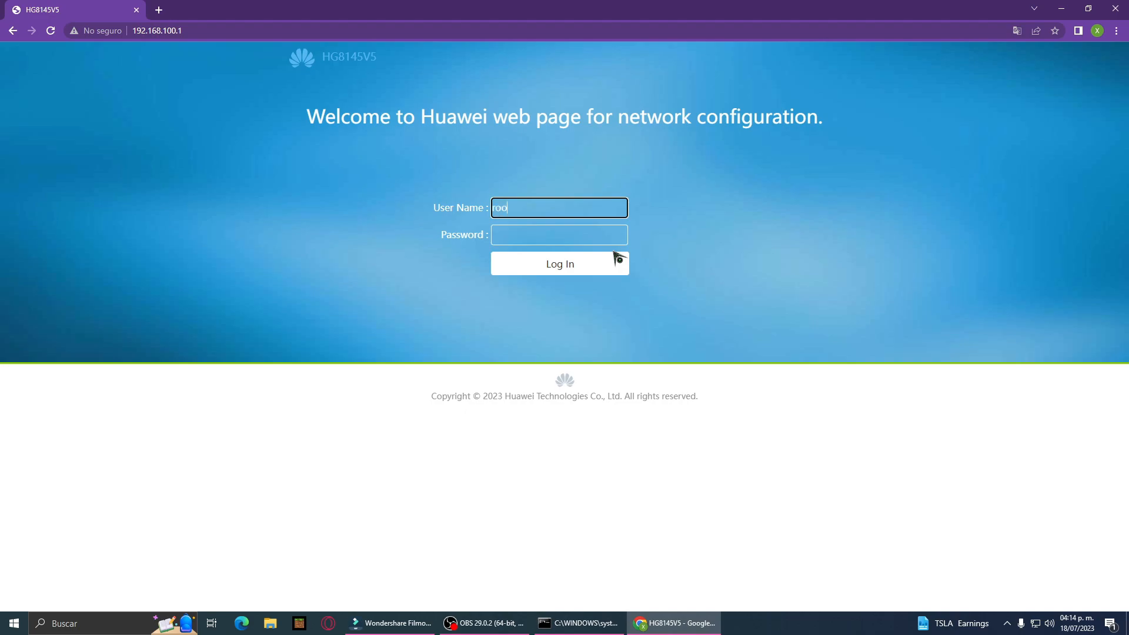
left_click(586, 232)
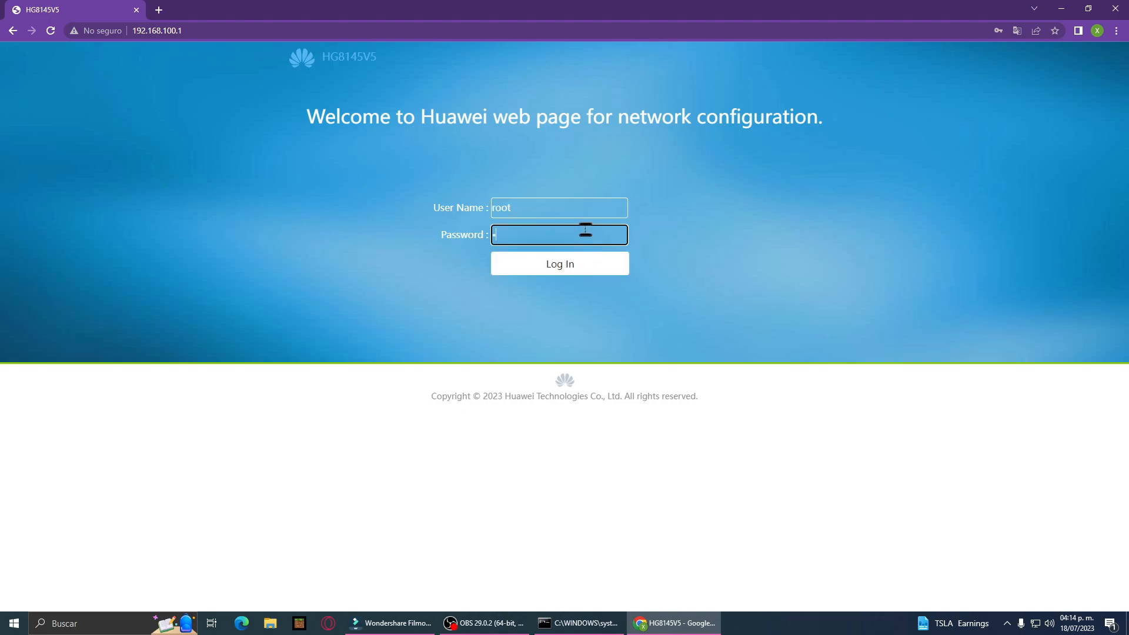
key("Return")
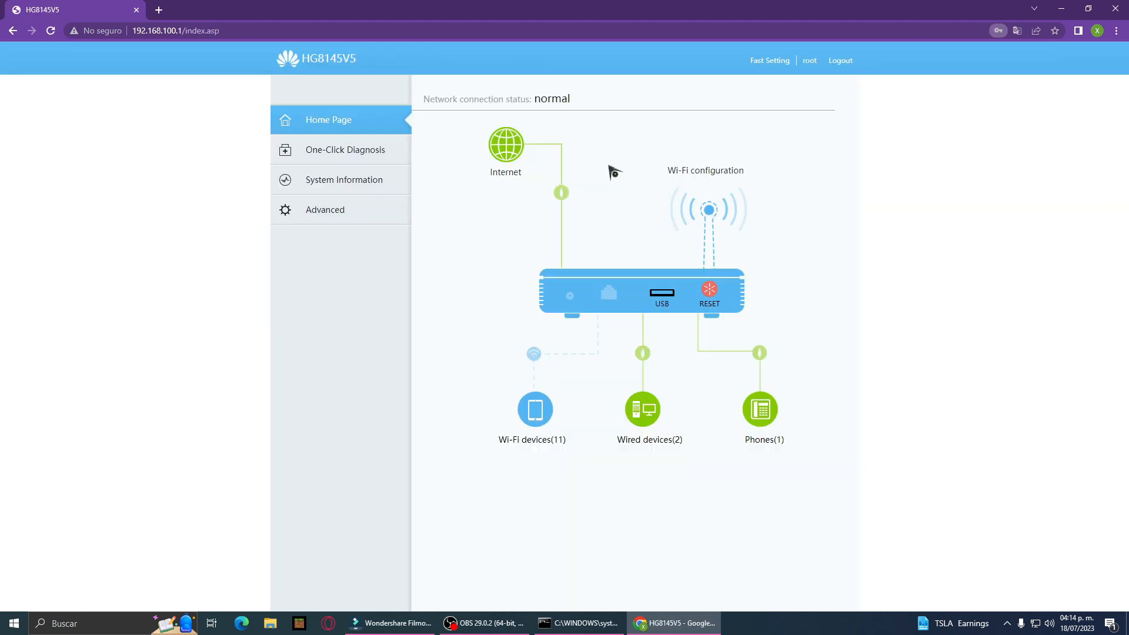
- Open the router's advanced LAN DHCP Server configuration and apply the primary address pool settings
left_click(340, 213)
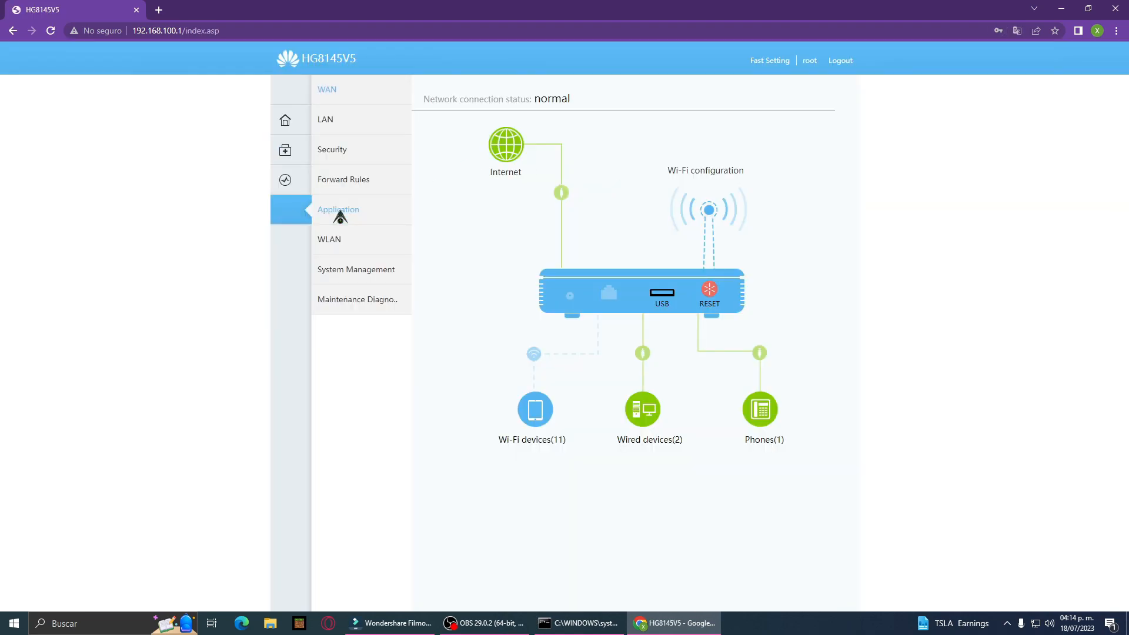
left_click(369, 127)
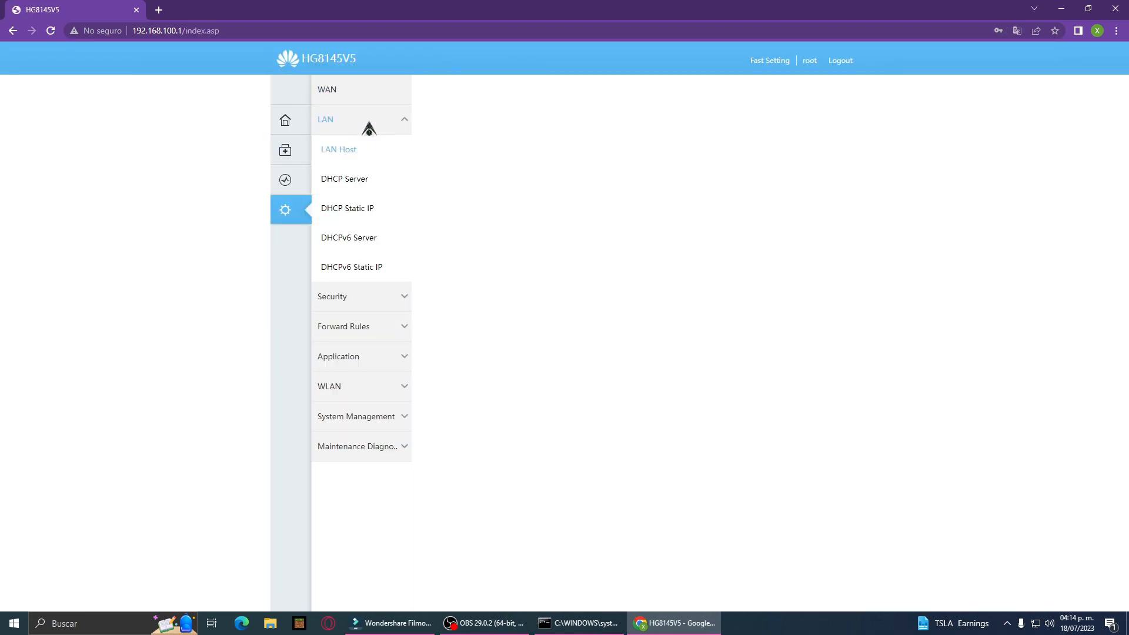
left_click(362, 186)
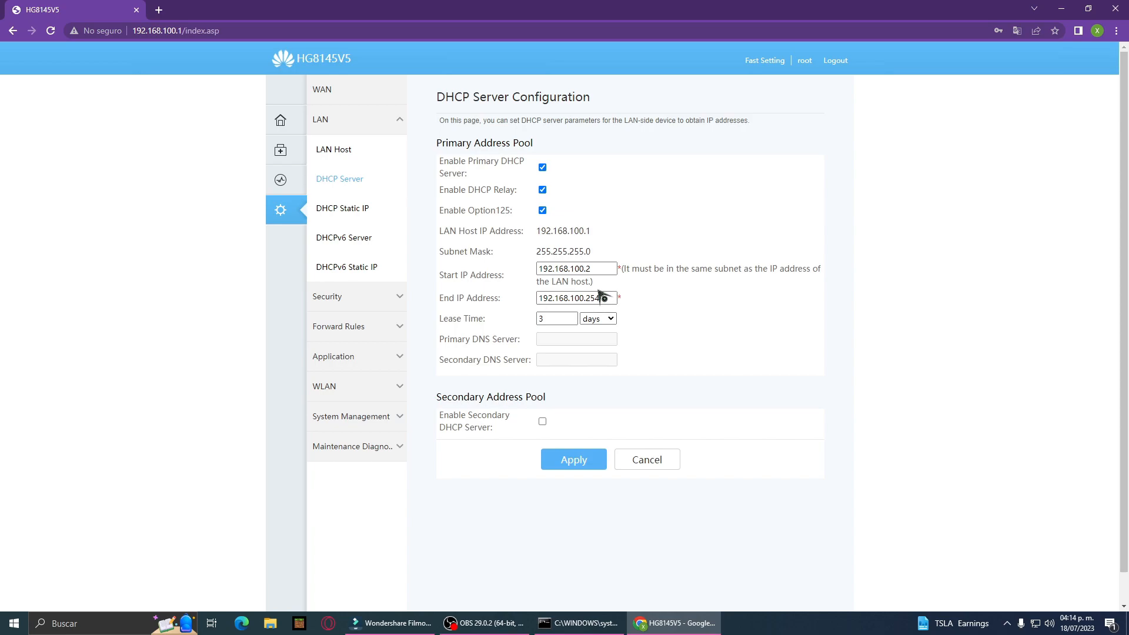
left_click(598, 294)
left_click(593, 467)
- Switch back to the Command Prompt, run ipconfig again and highlight the computer's IPv4 address
left_click(1061, 12)
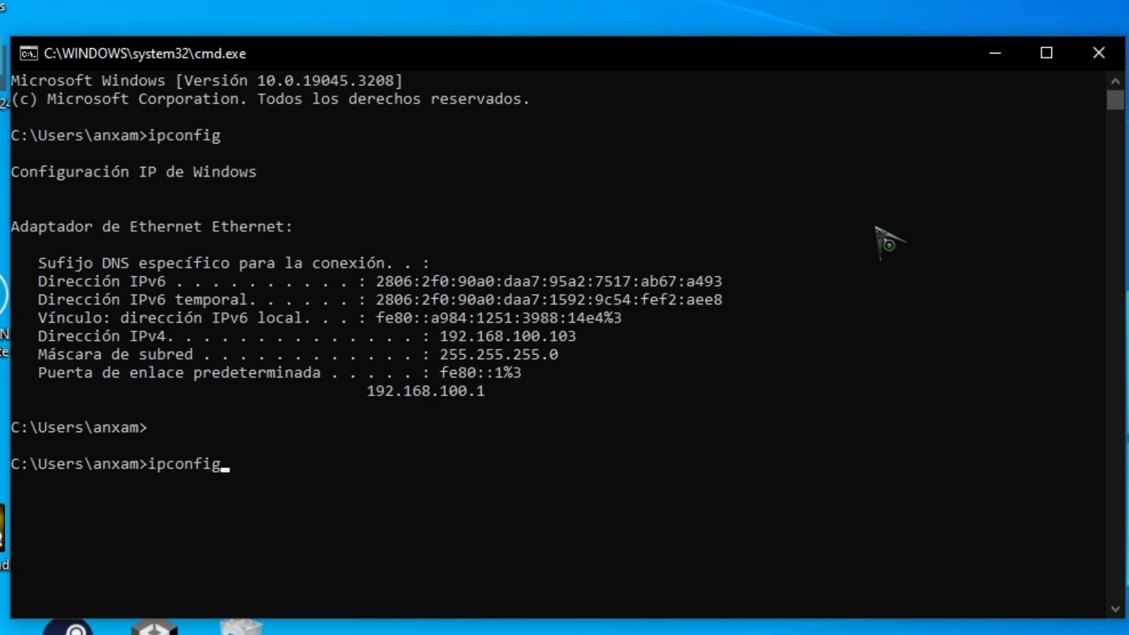
key("Return")
scroll(764, 422, "down", 3)
left_click_drag(583, 355, 448, 357)
left_click(755, 391)
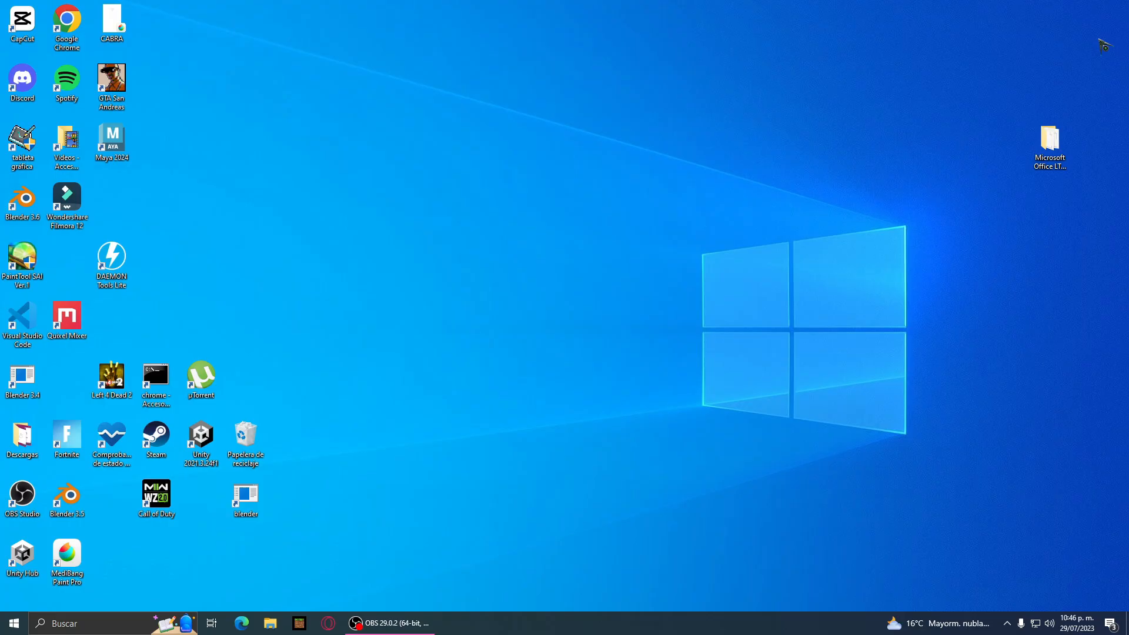
- Open the Windows Defender Firewall customization settings and check the firewall state for private and public networks
key("super")
type("fire")
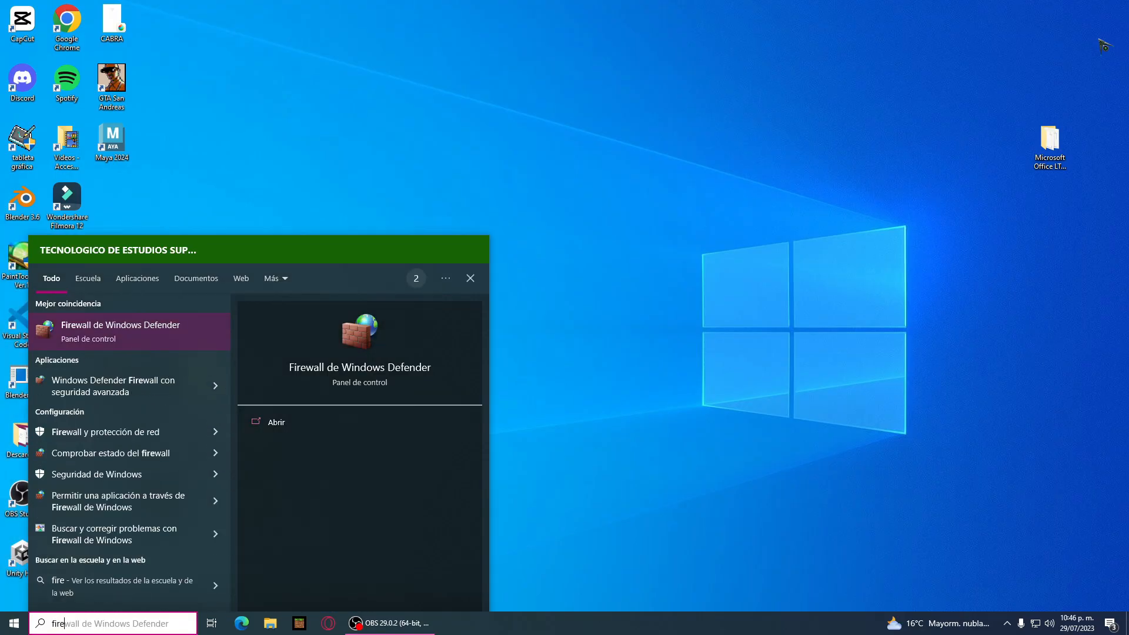
key("Return")
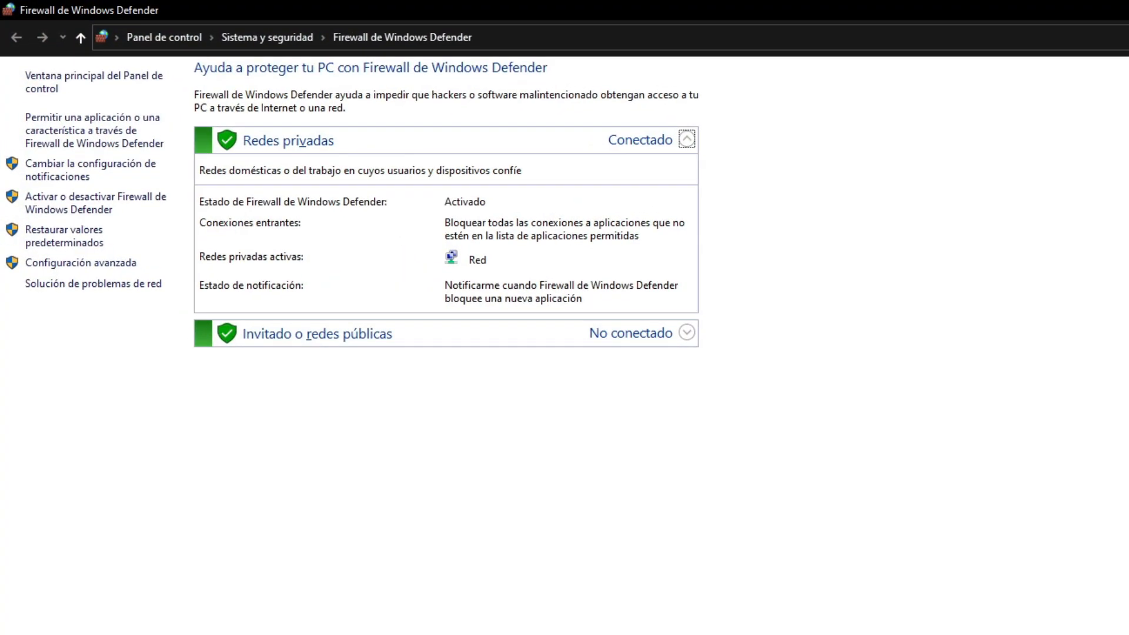
left_click(119, 179)
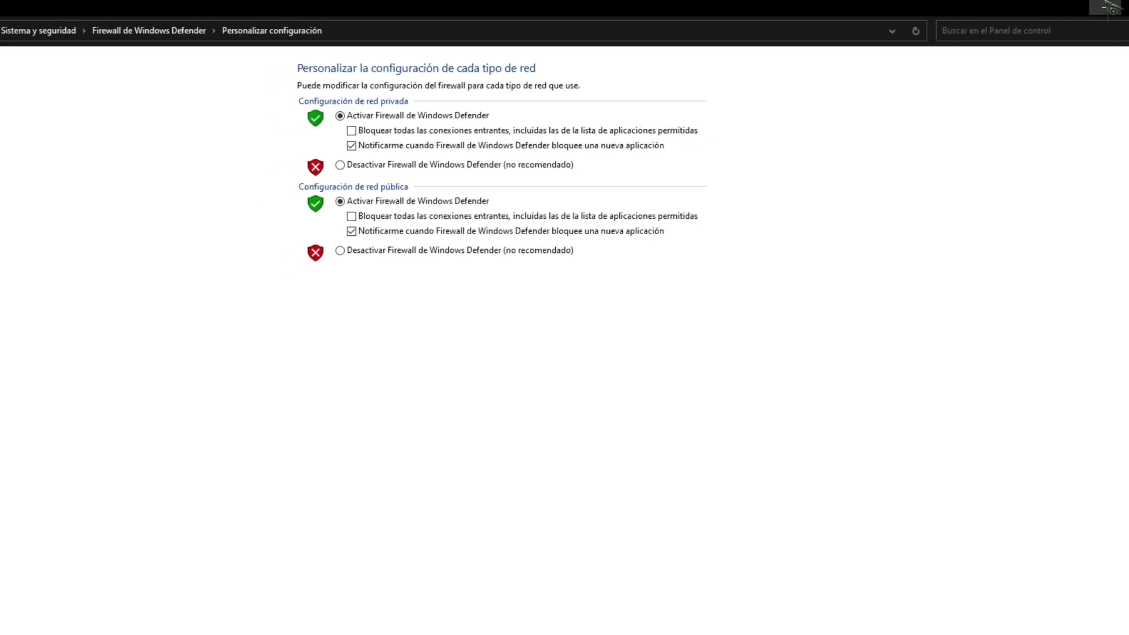
left_click(1124, 7)
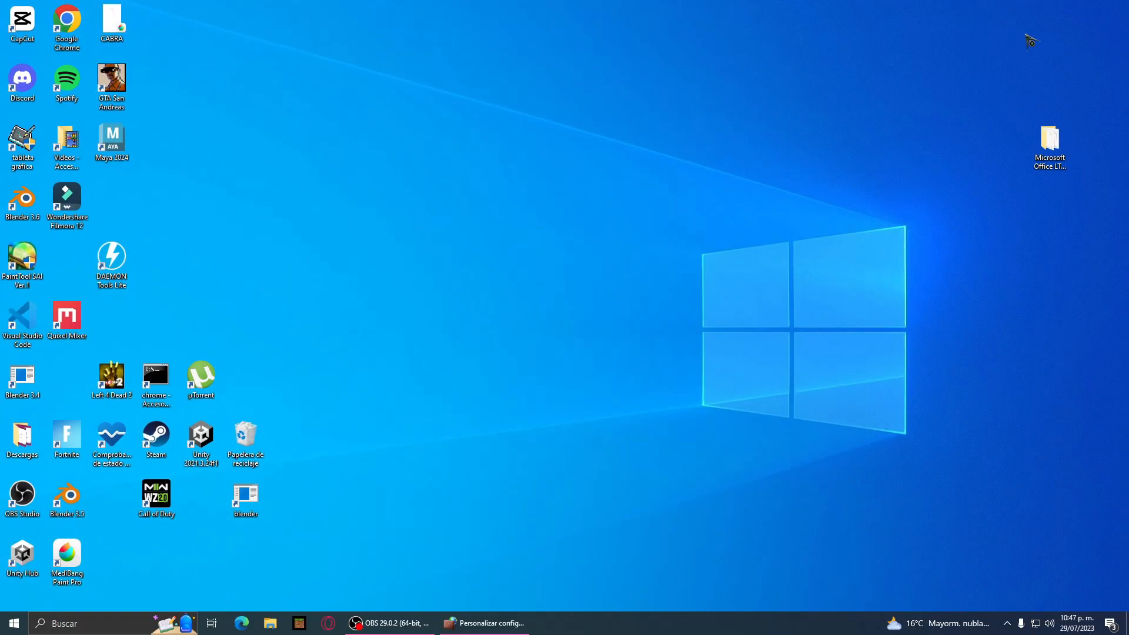
- Check the Ethernet connection's network profile in the Windows network and Internet settings, then close them
key("super")
type("co")
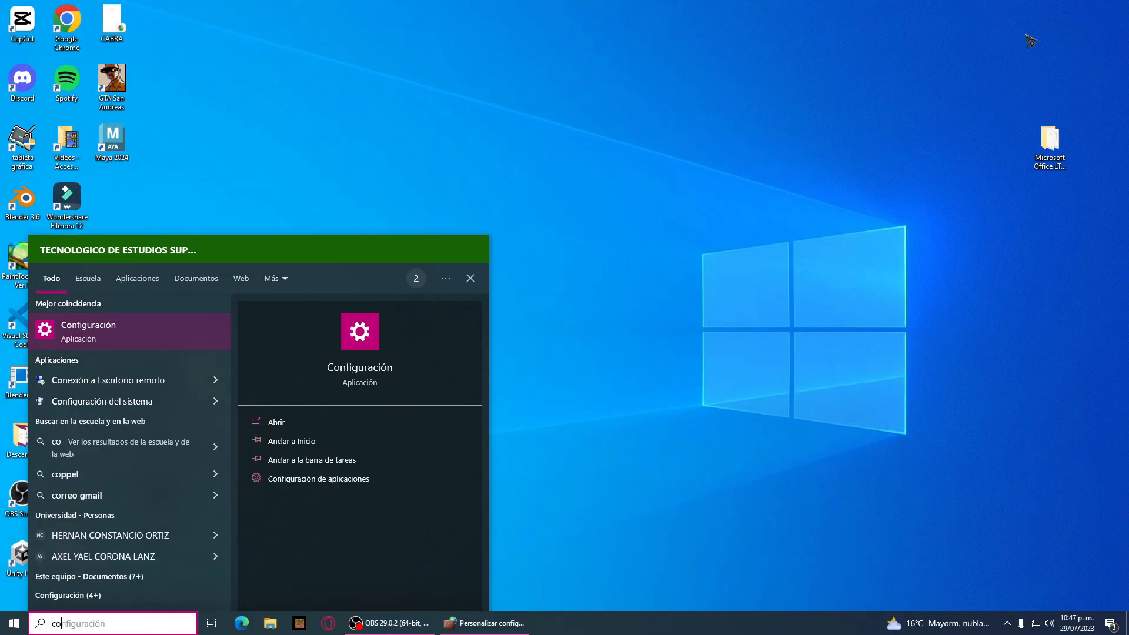
key("Return")
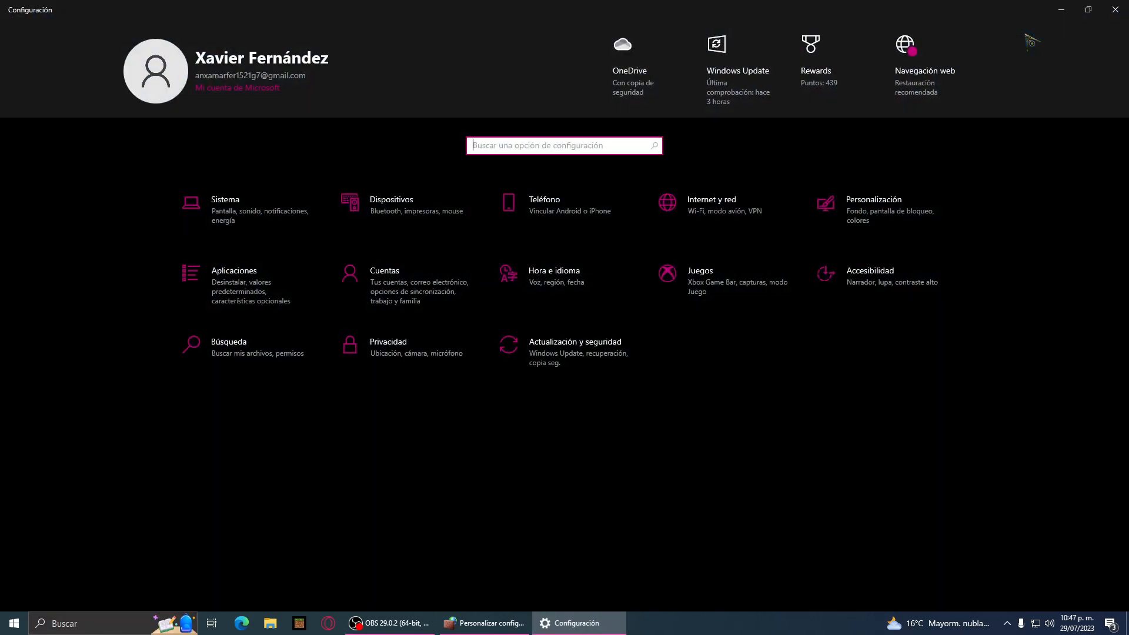
left_click(756, 202)
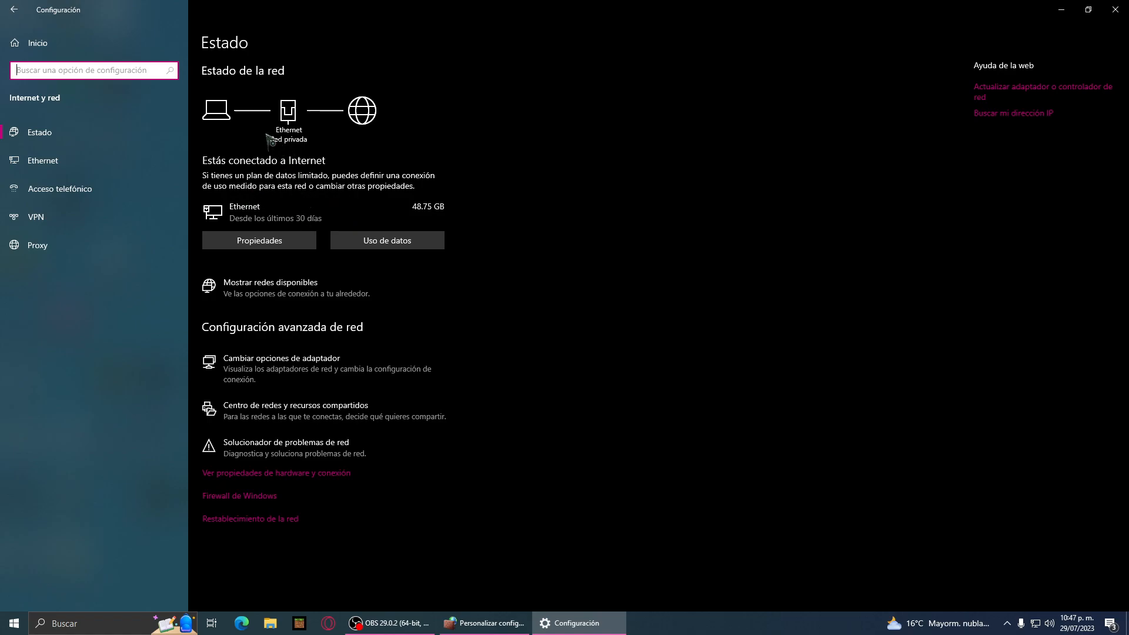
left_click(301, 239)
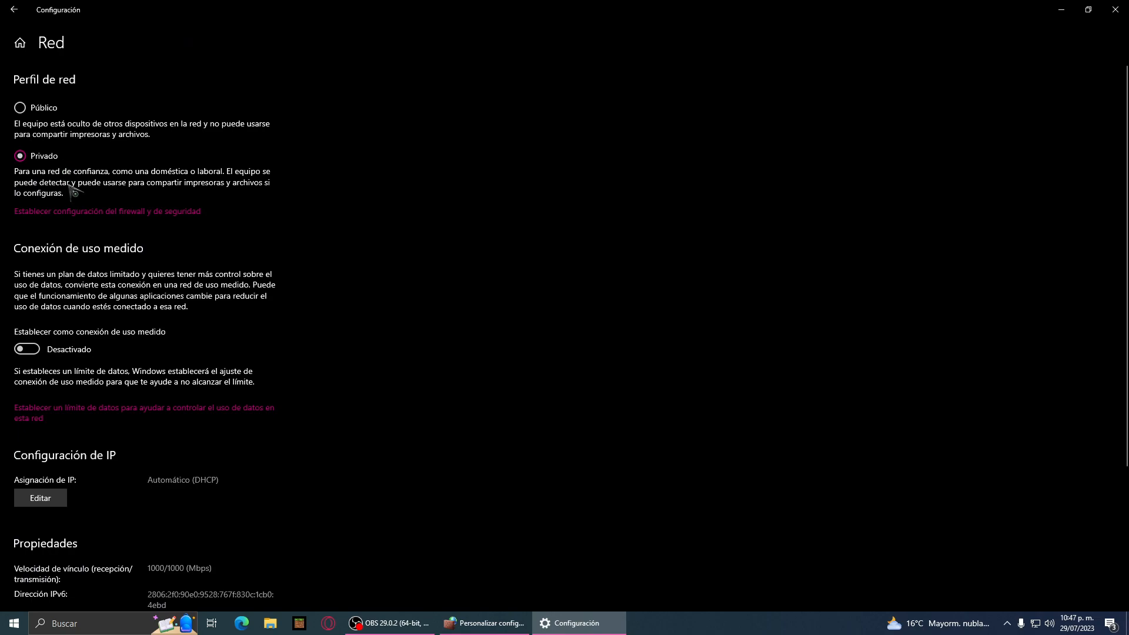
left_click(1122, 13)
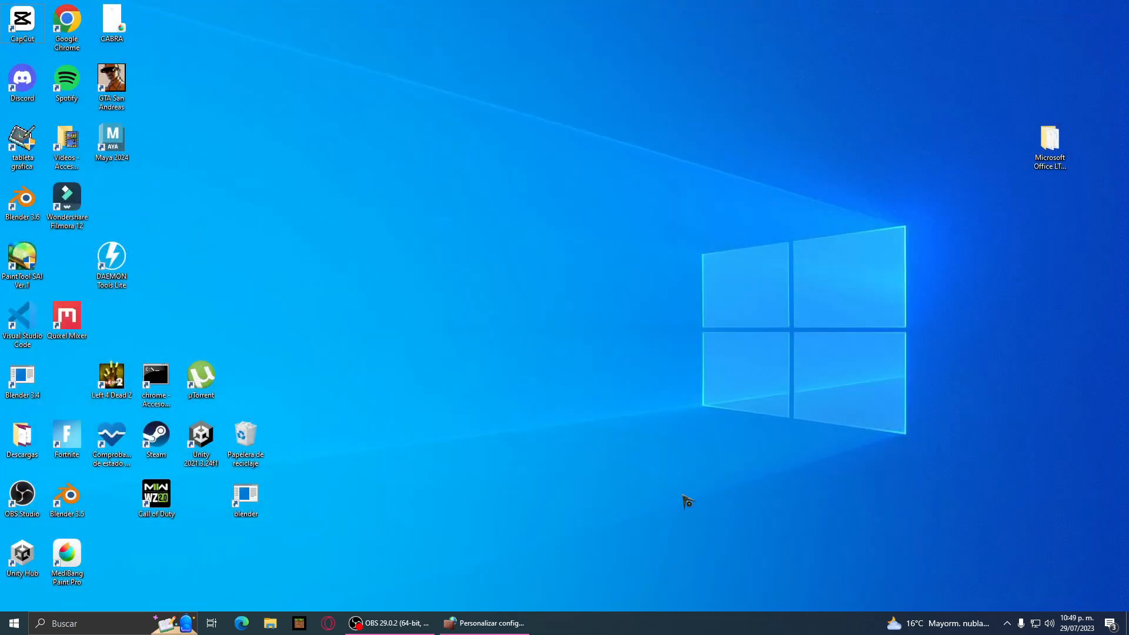
- Open Control Panel's advanced sharing settings, review the Privado profile and expand the Invitado o público profile
key("super+r")
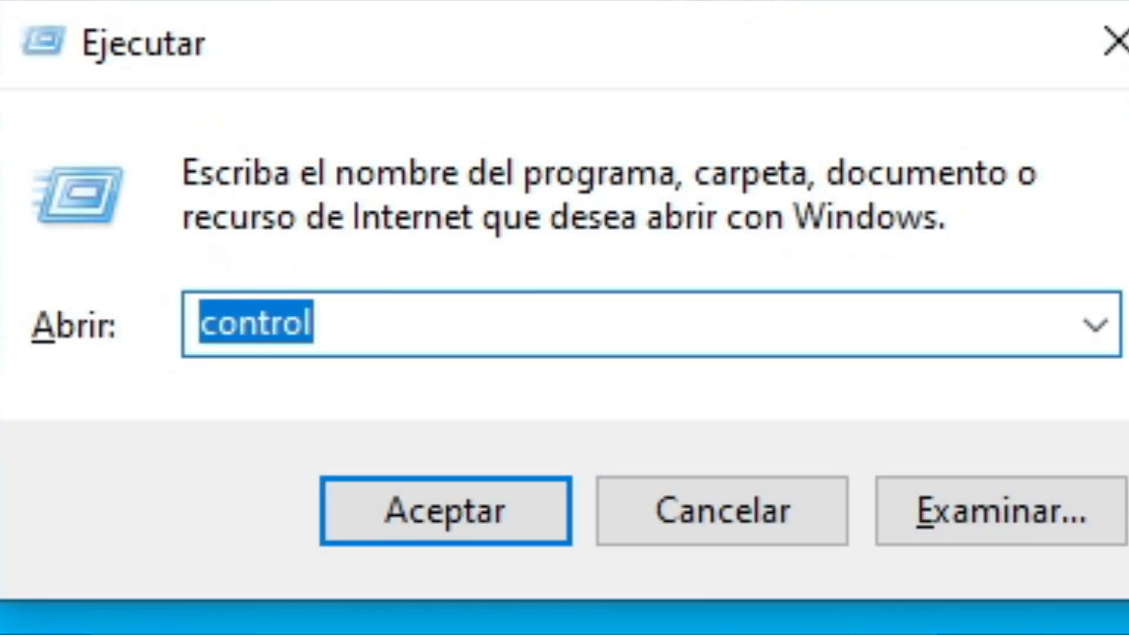
type("c")
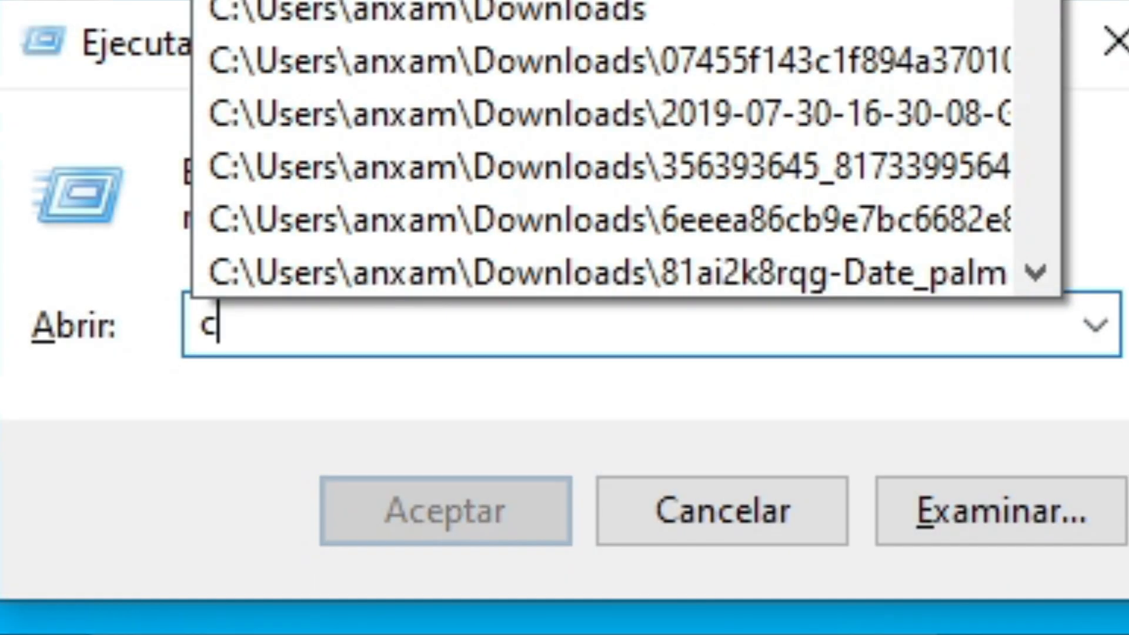
type("ontrol")
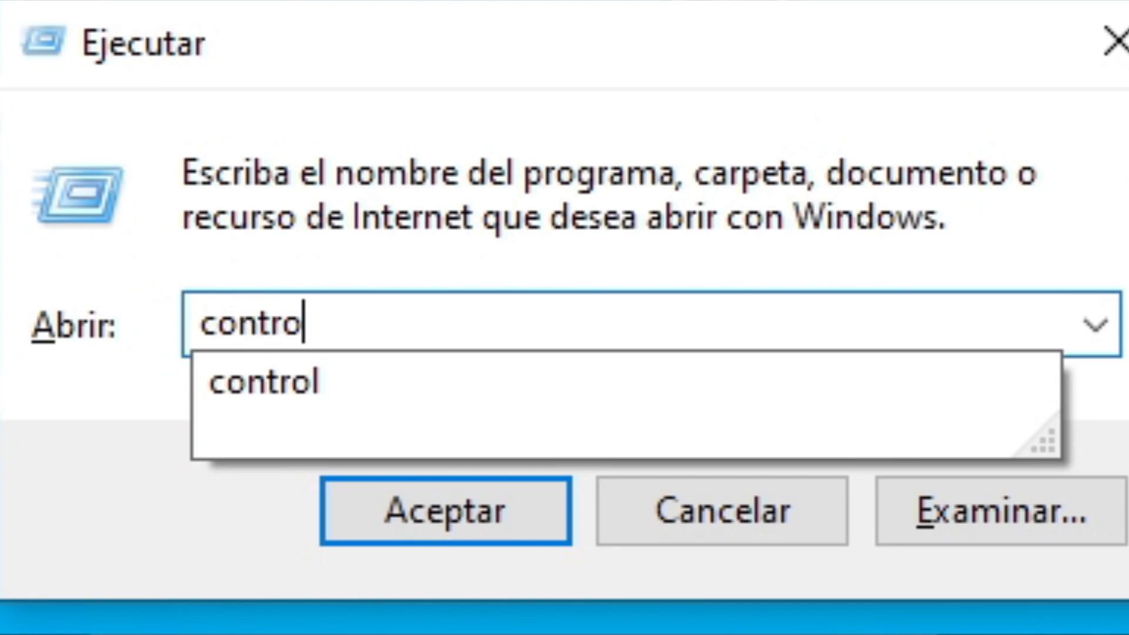
key("Return")
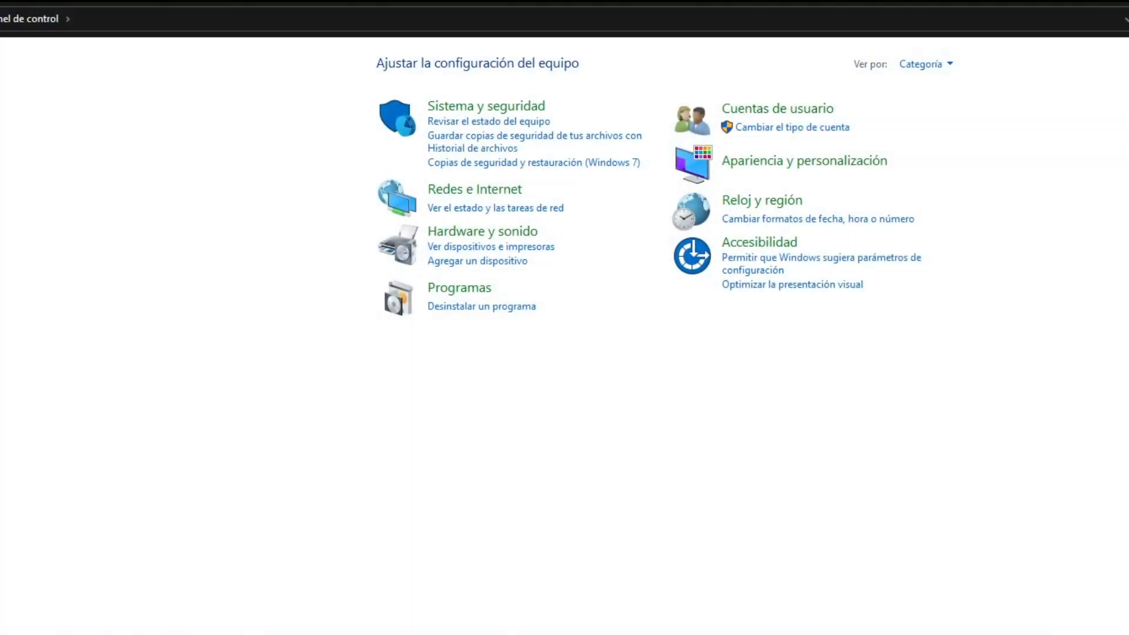
left_click(501, 191)
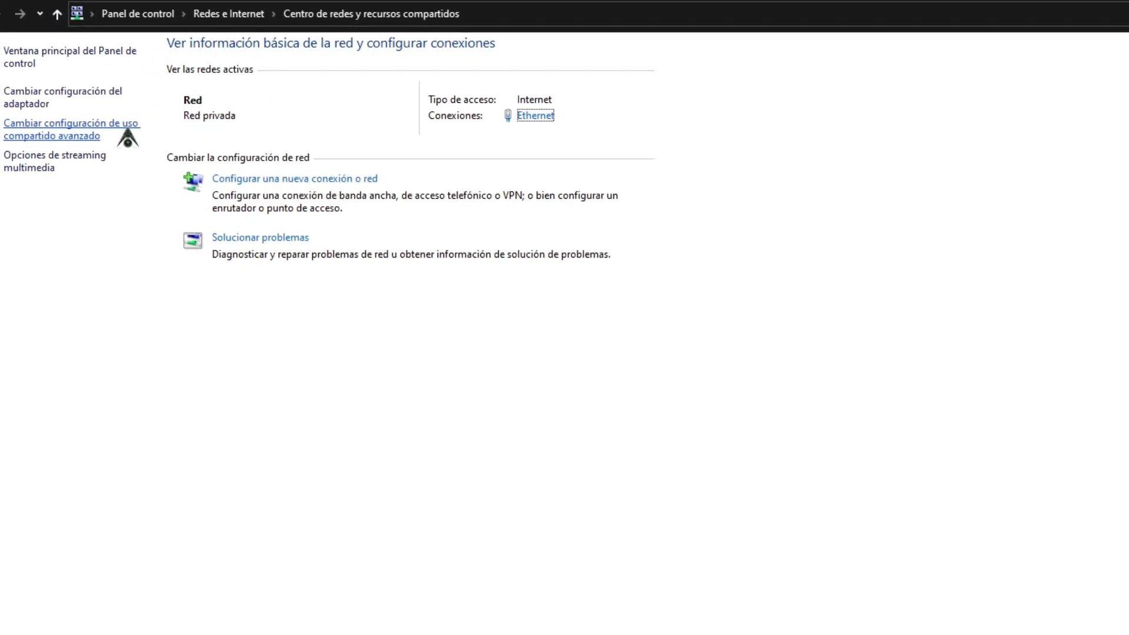
left_click(92, 131)
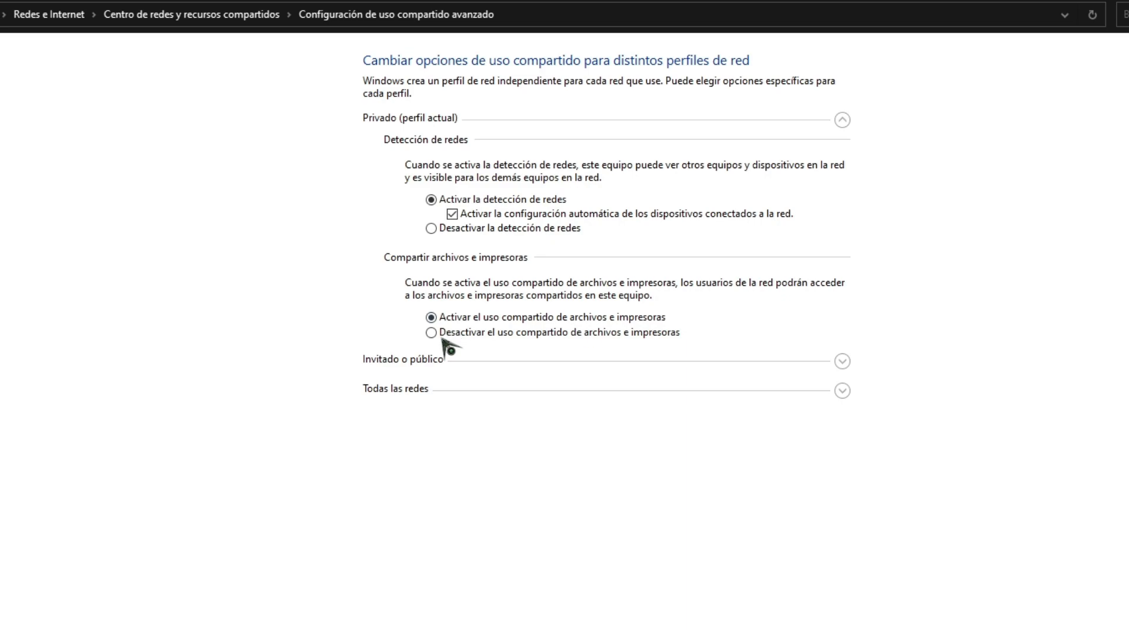
left_click(442, 360)
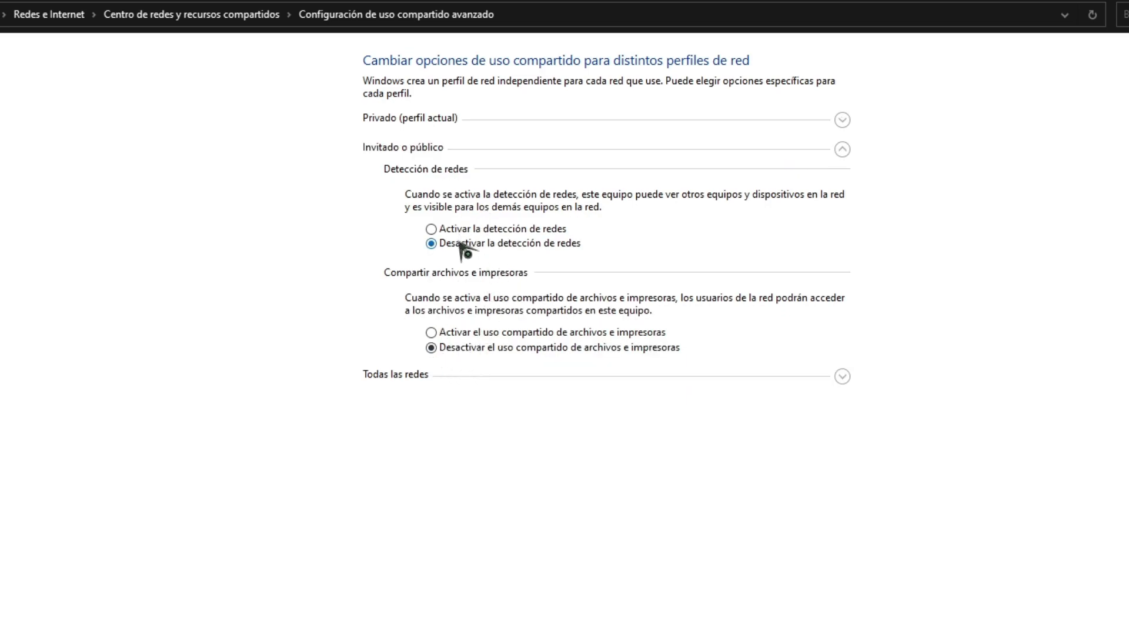
- Review the Todas las redes profile in the advanced sharing settings, including public folders and password protection, and close the window
left_click(479, 381)
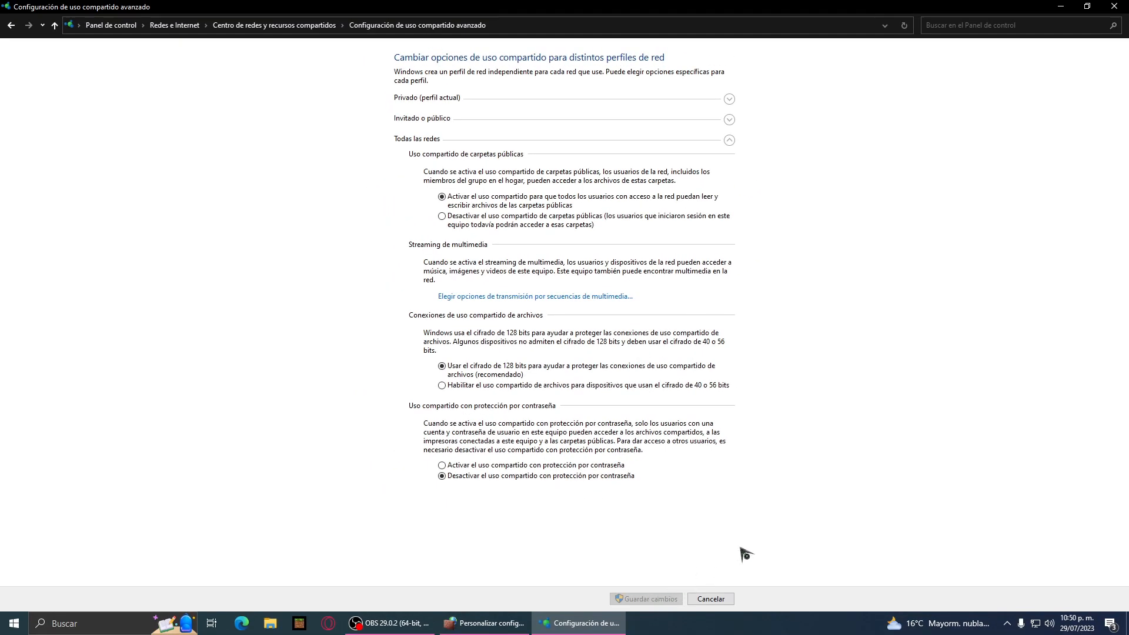
left_click(1126, 3)
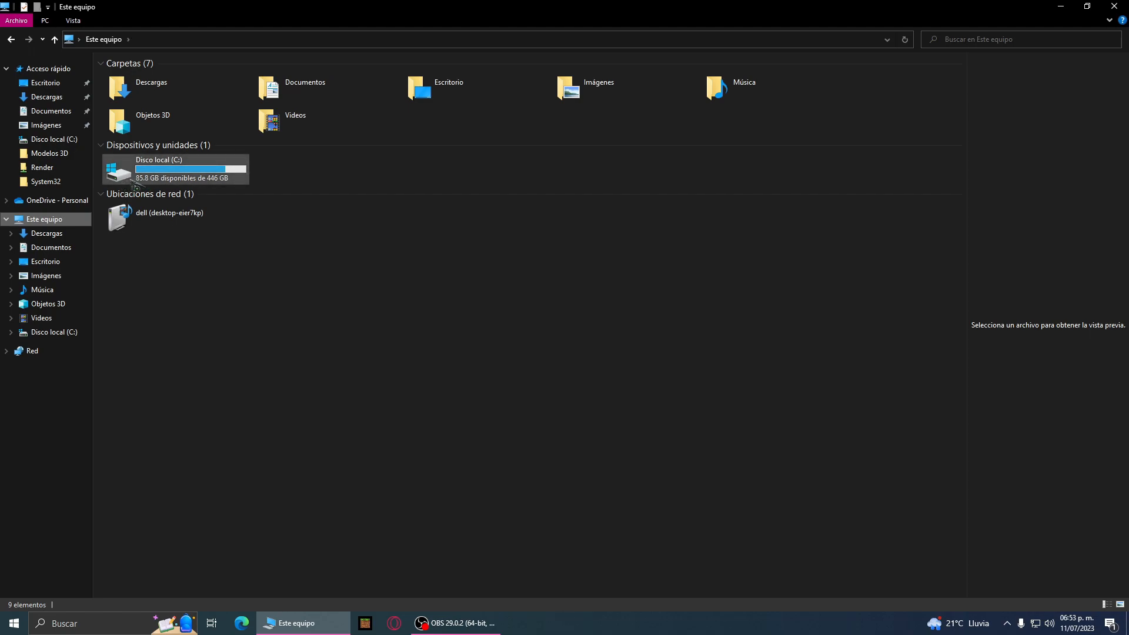
- Create a folder named "Granja de renderizado" on Disco local (C:)
double_click(145, 179)
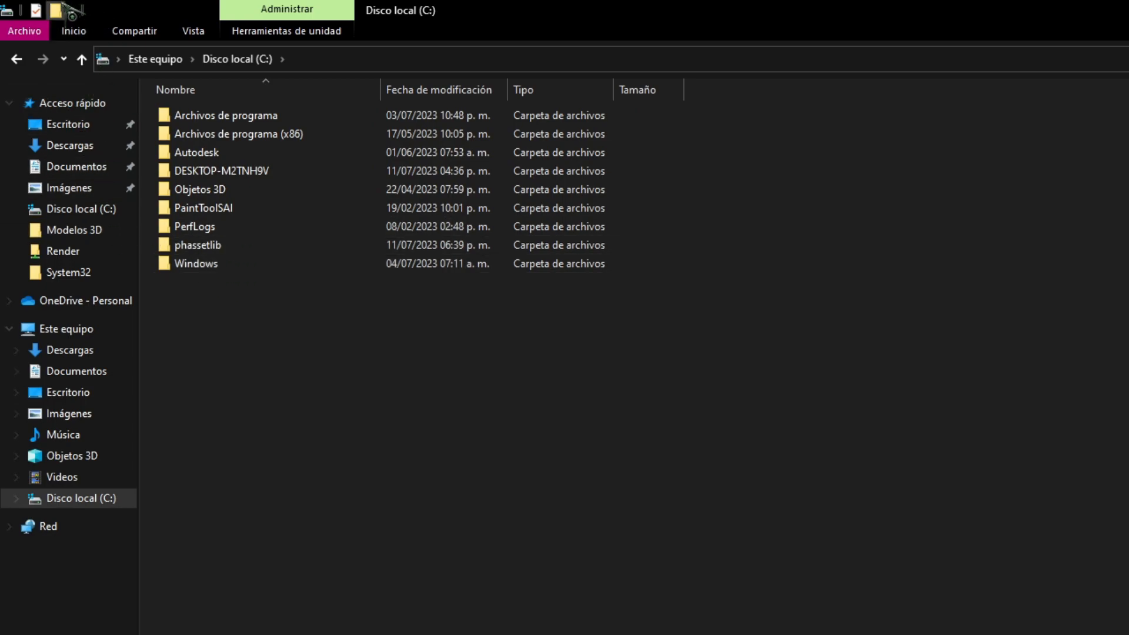
left_click(59, 8)
key("BackSpace")
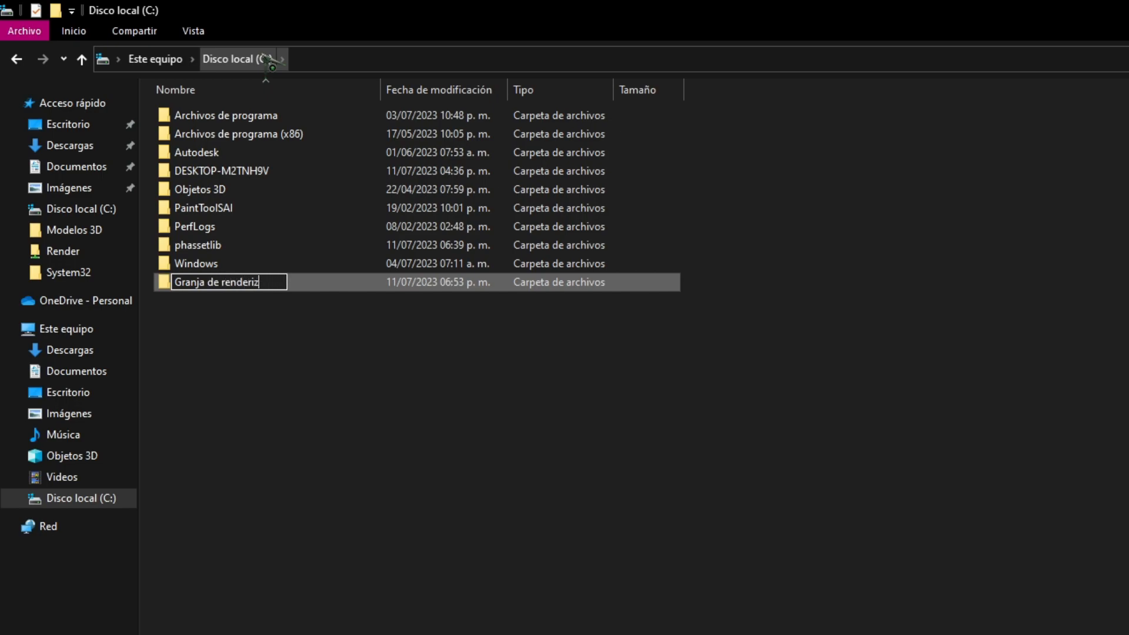
type("Granja de renderizado")
key("Return")
- Open the advanced sharing settings in the Granja de renderizado folder's properties and enable Compartir esta carpeta
right_click(209, 233)
left_click(264, 547)
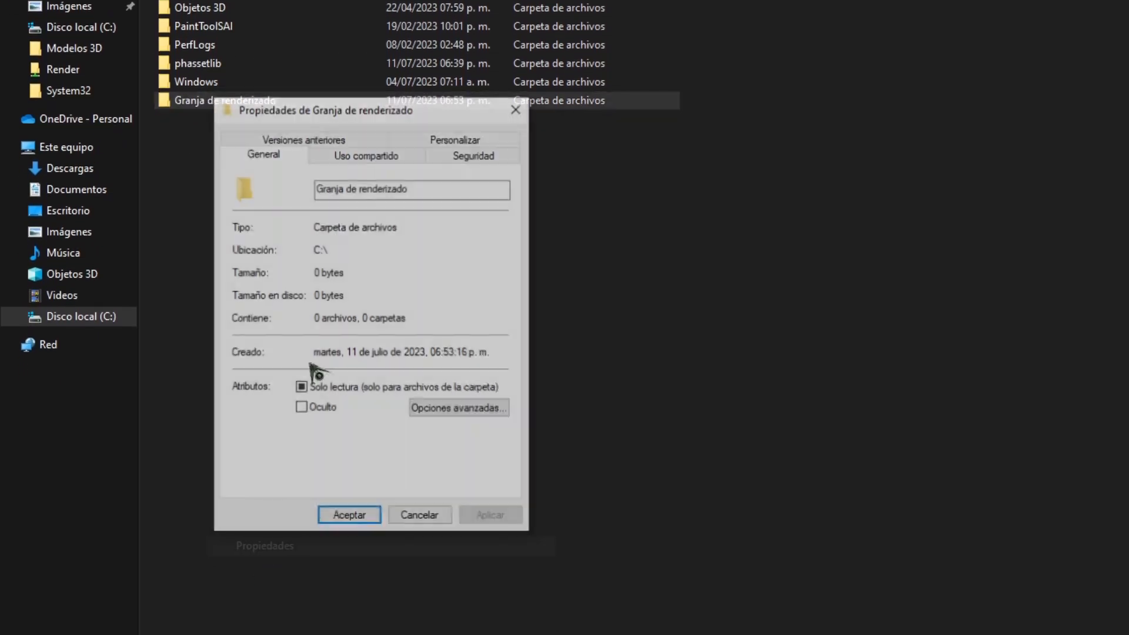
left_click(397, 153)
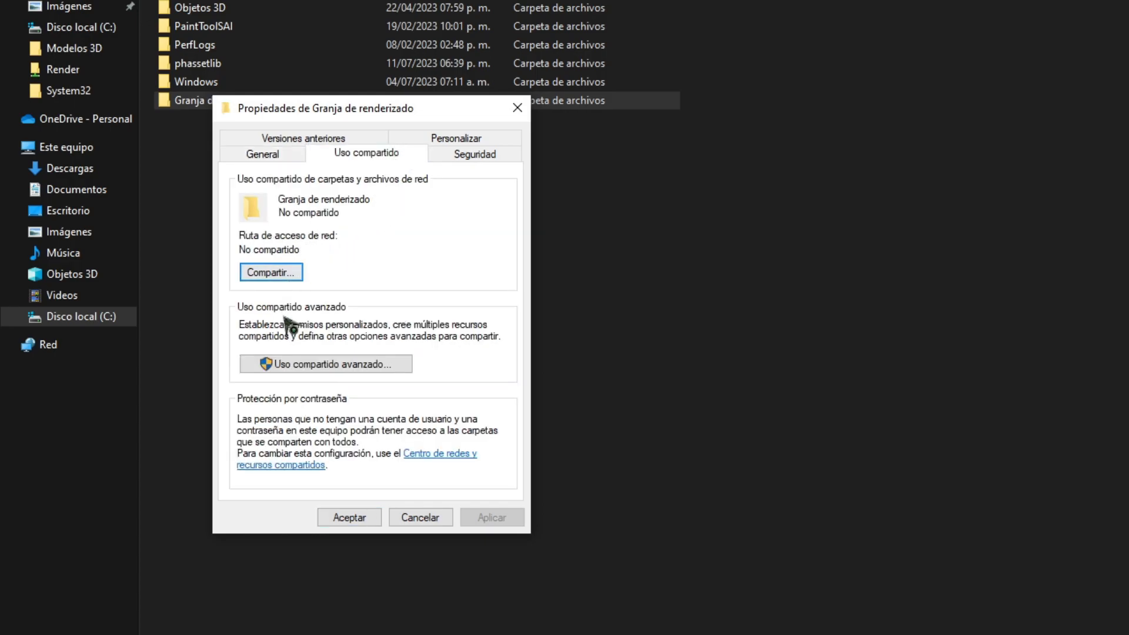
left_click(312, 366)
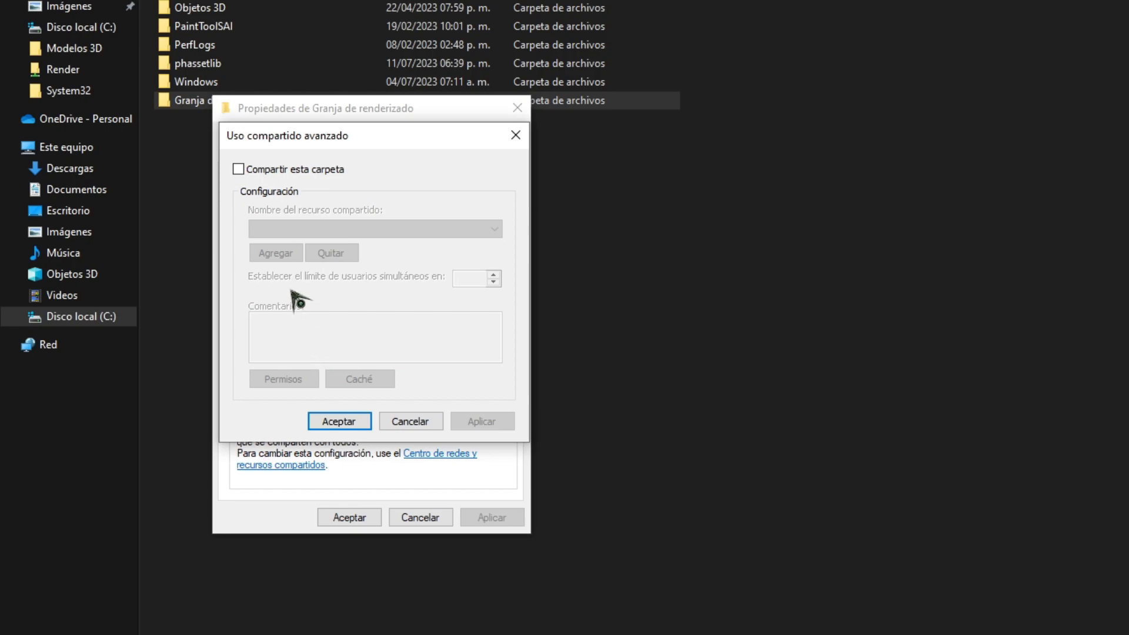
left_click(319, 170)
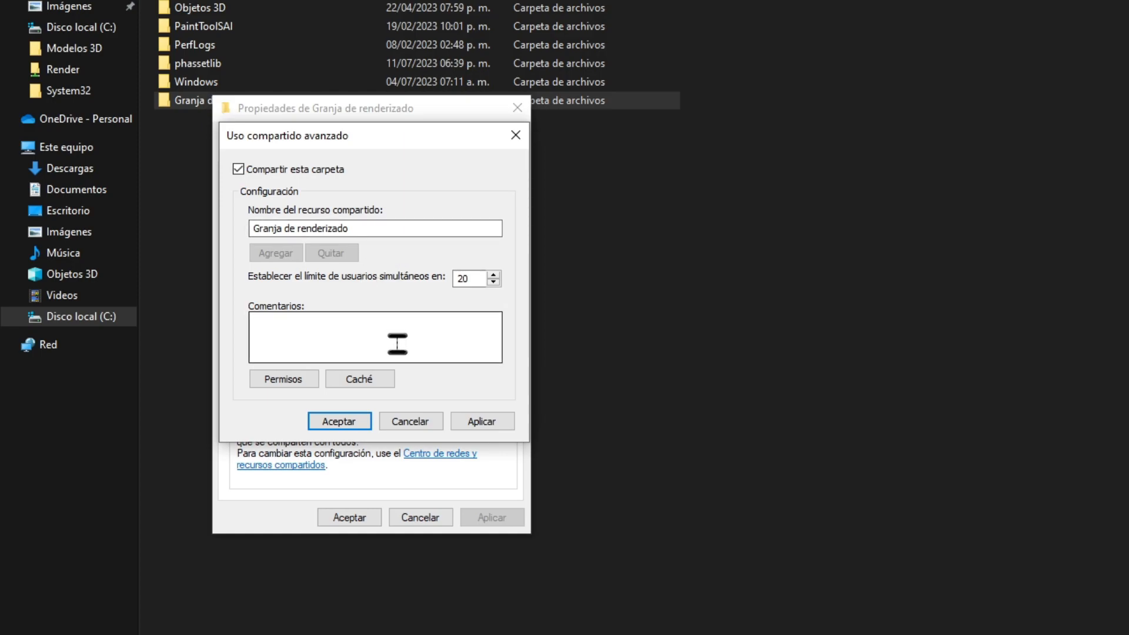
- Allow Control total for Everyone in the folder's share permissions and accept the advanced sharing settings
left_click(292, 385)
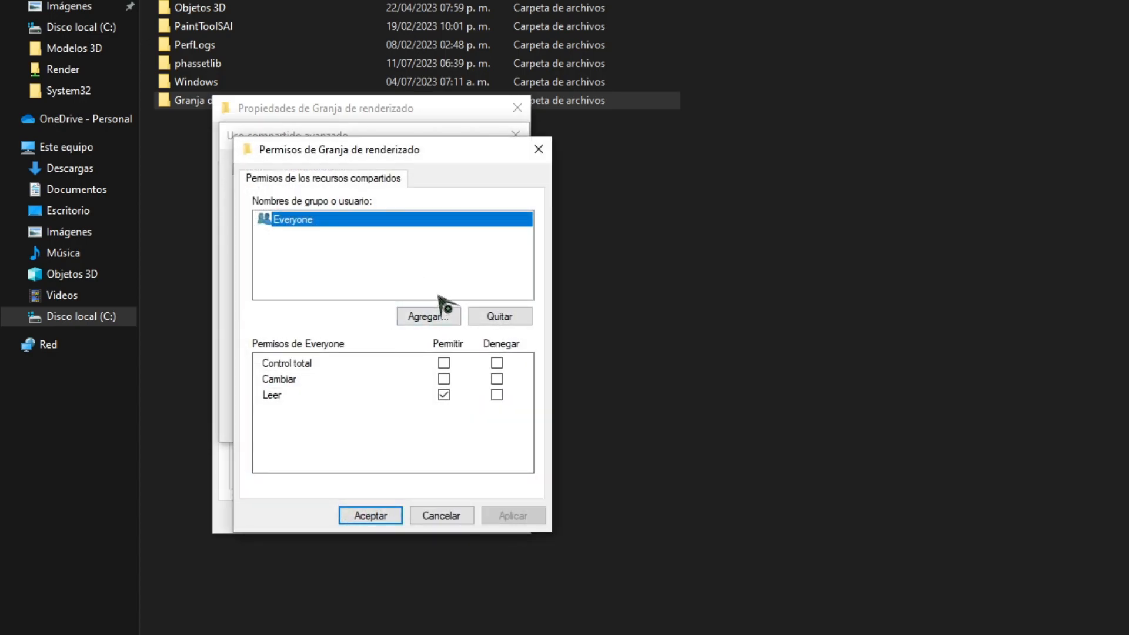
left_click(445, 364)
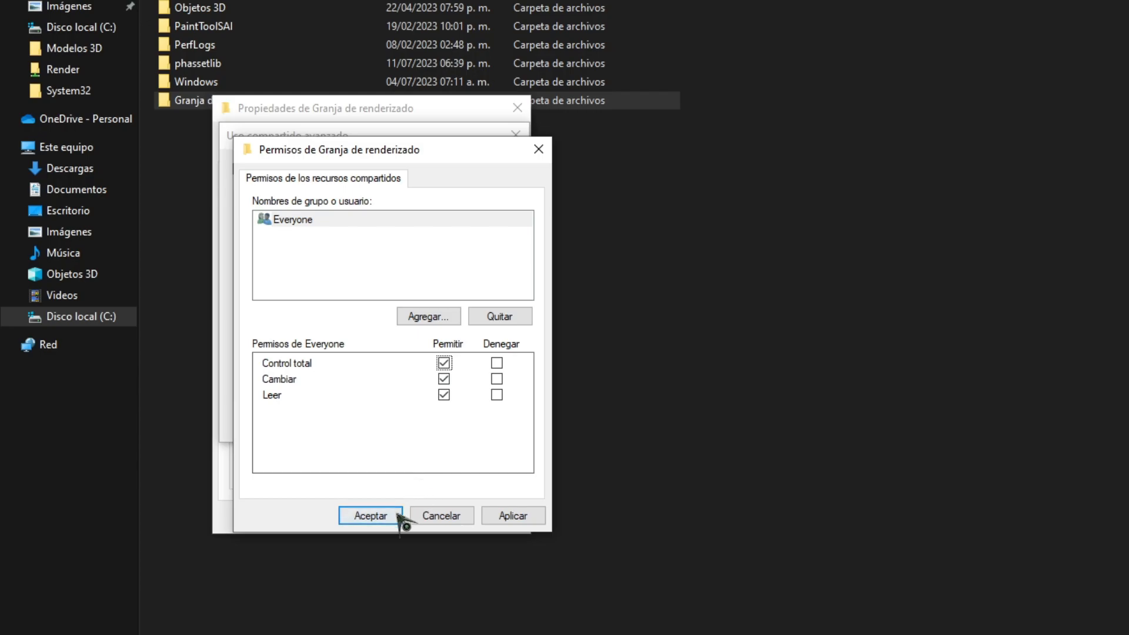
left_click(505, 518)
left_click(377, 516)
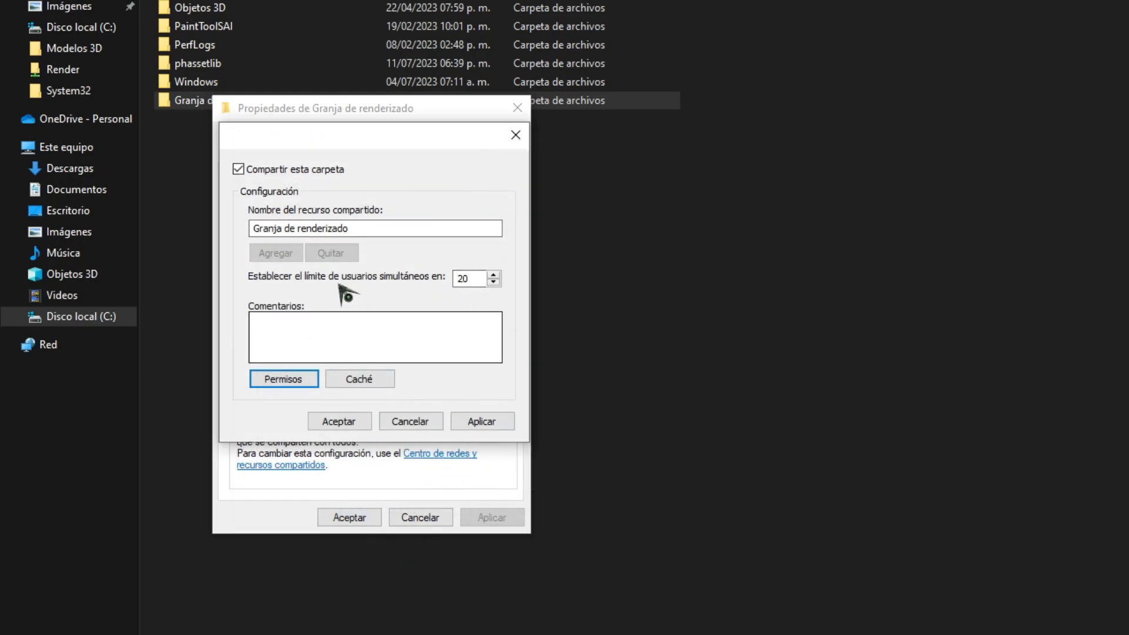
left_click(366, 419)
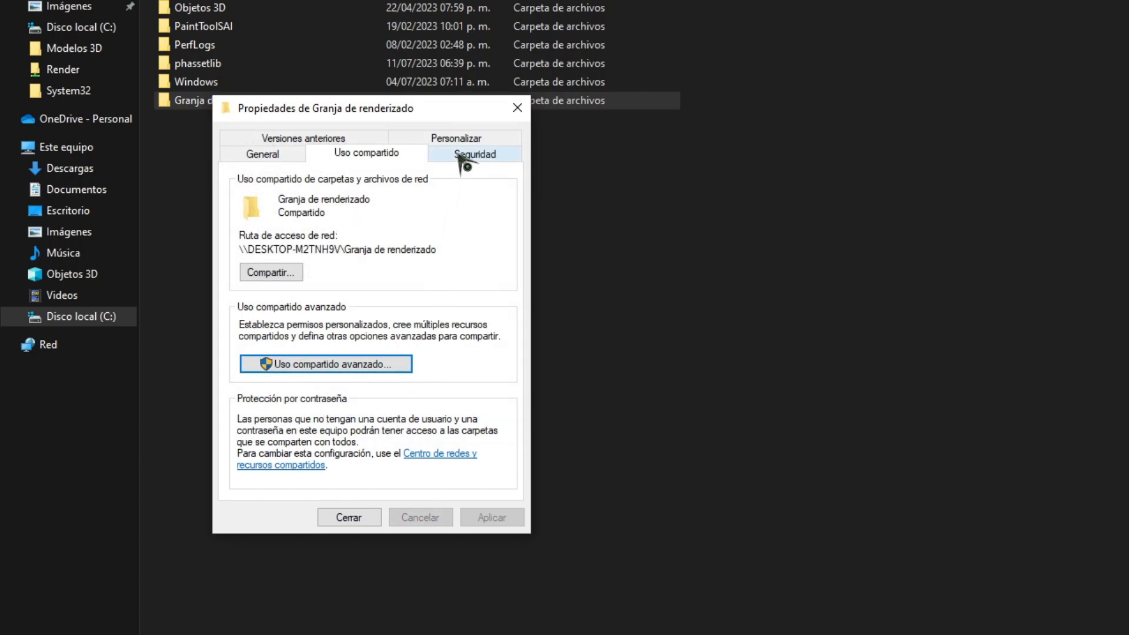
- Allow Control total for Authenticated Users in the folder's security permissions and close its properties
left_click(462, 157)
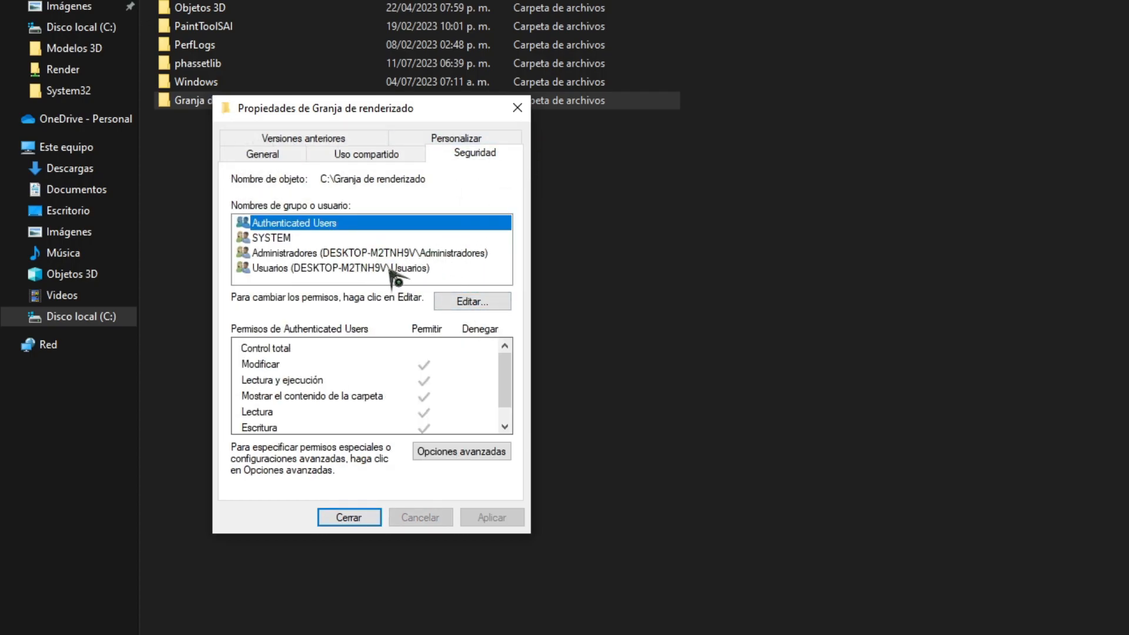
left_click(476, 305)
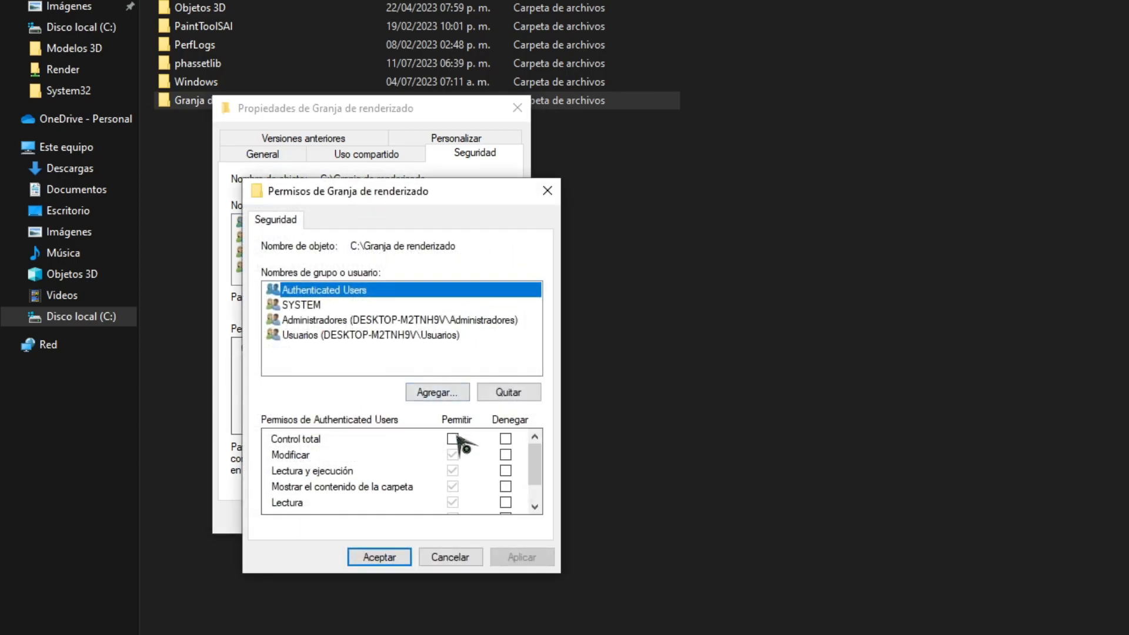
left_click(453, 438)
left_click(379, 557)
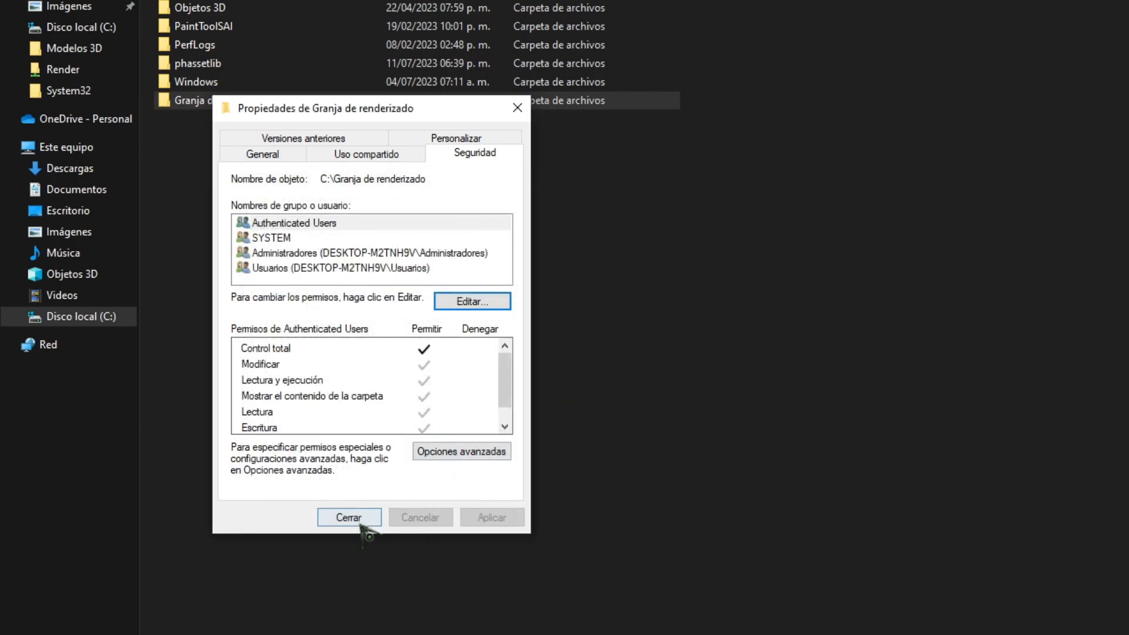
left_click(366, 521)
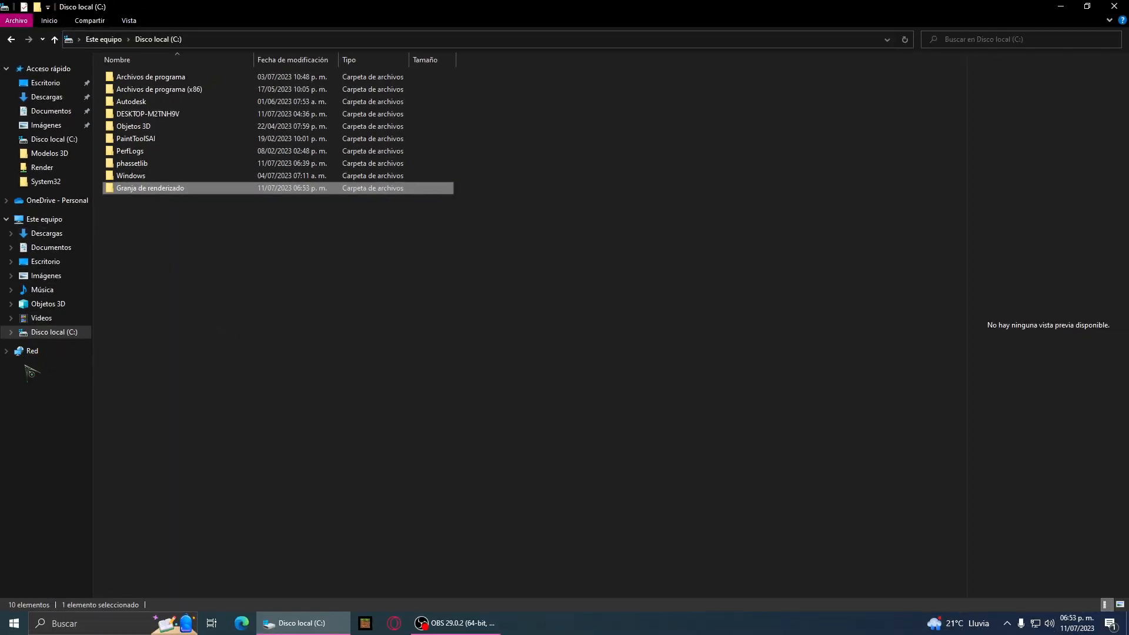
- Map the shared Granja de renderizado folder on DESKTOP-M2TNH9V as network drive F:
double_click(162, 147)
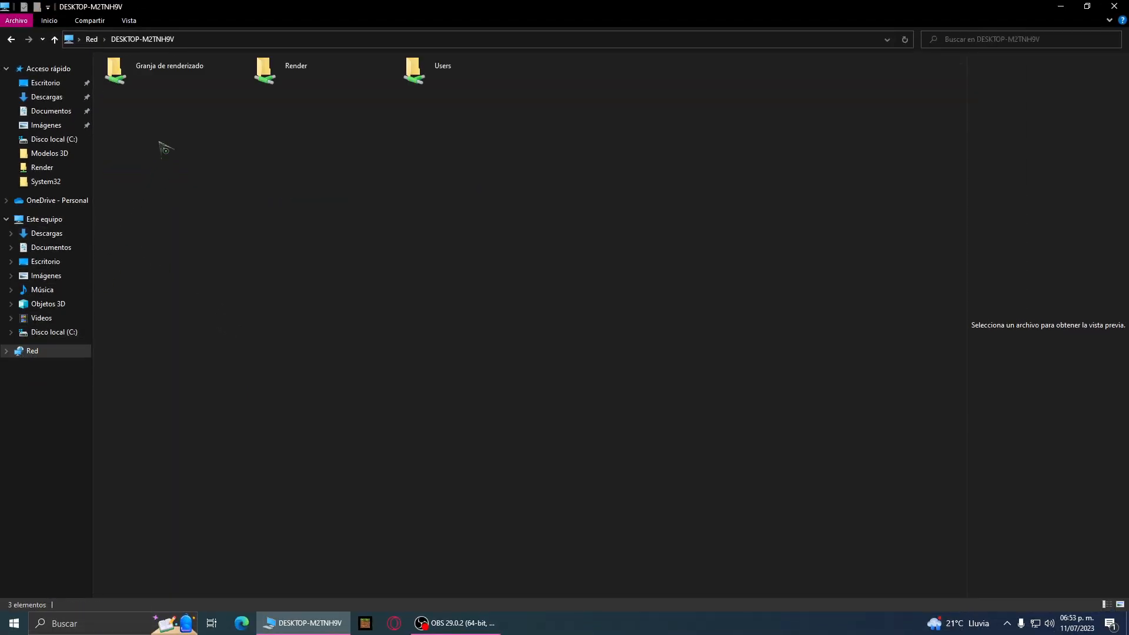
left_click(185, 84)
right_click(180, 66)
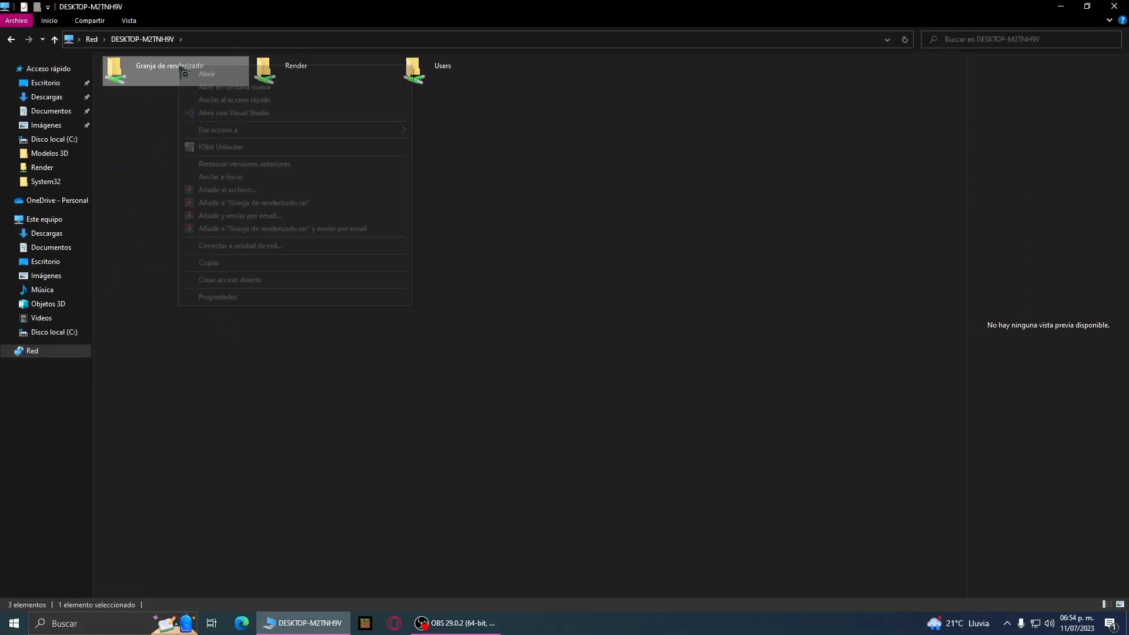
left_click(241, 245)
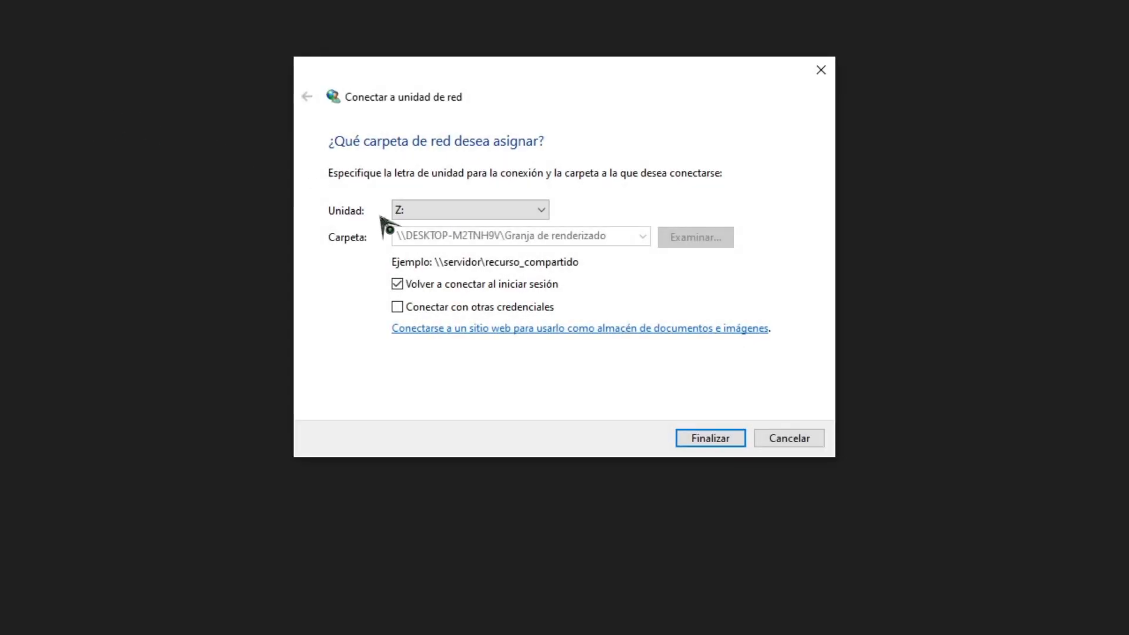
left_click(484, 212)
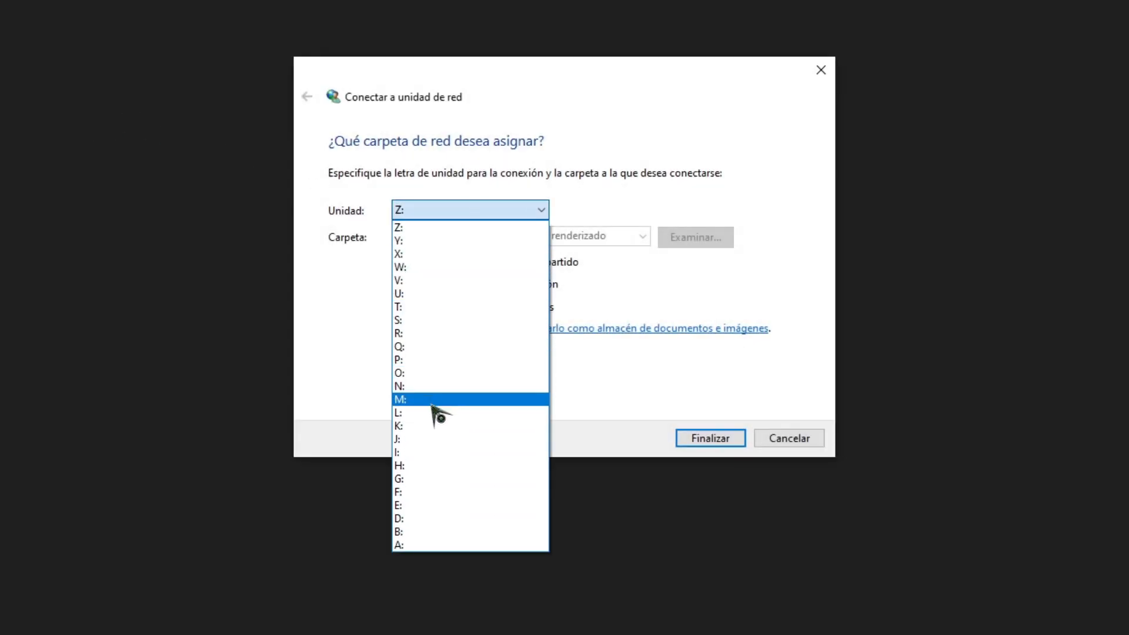
left_click(431, 494)
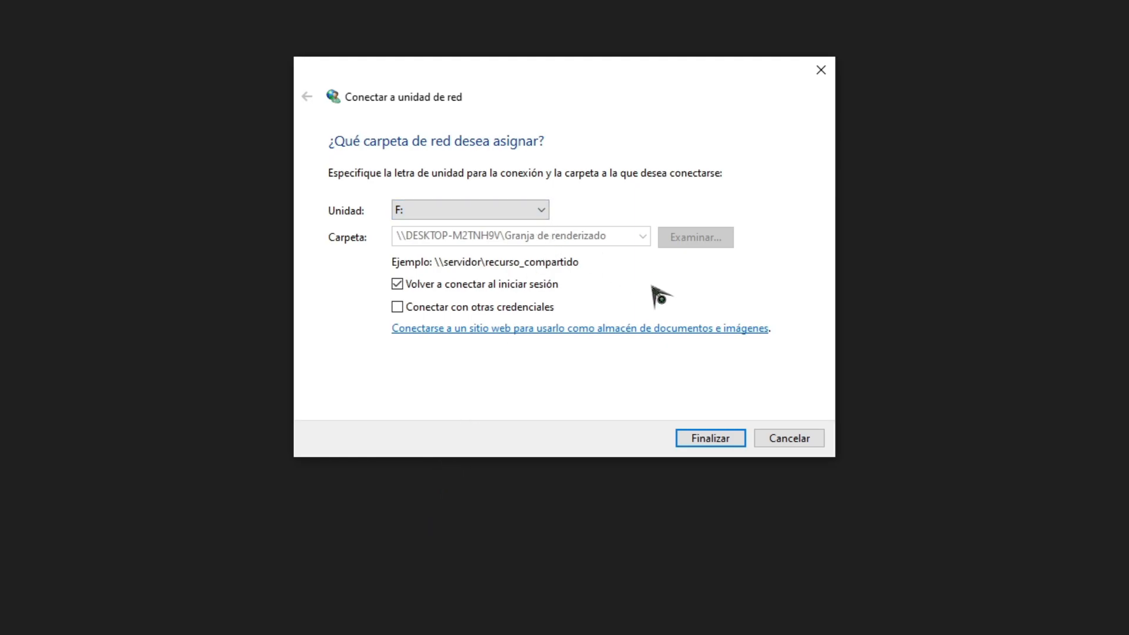
left_click(705, 435)
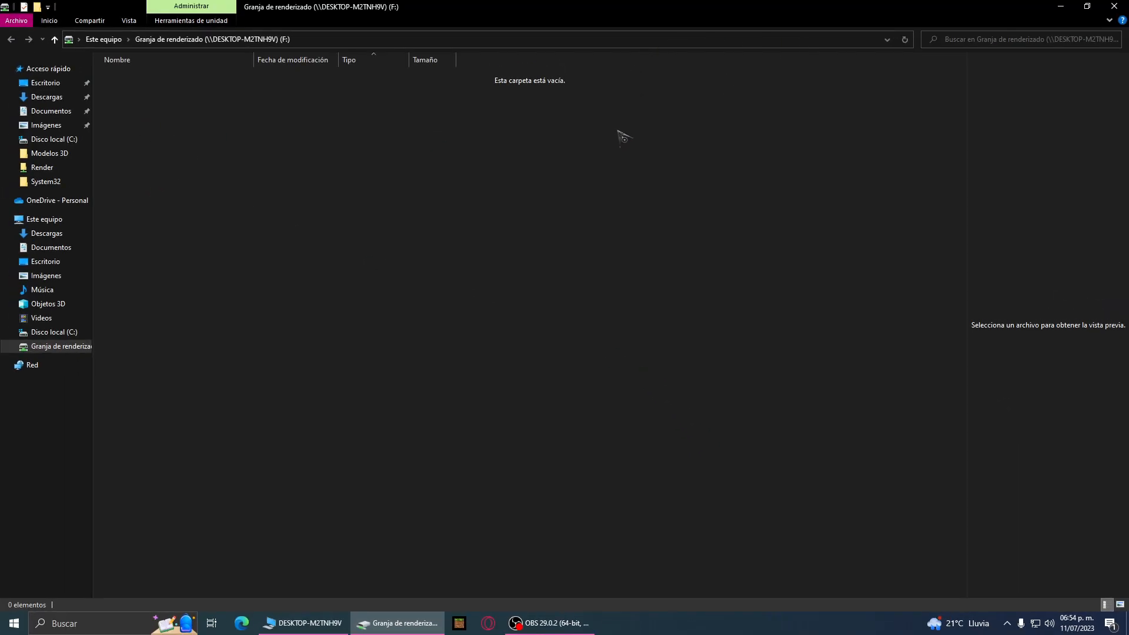
key("alt+Left")
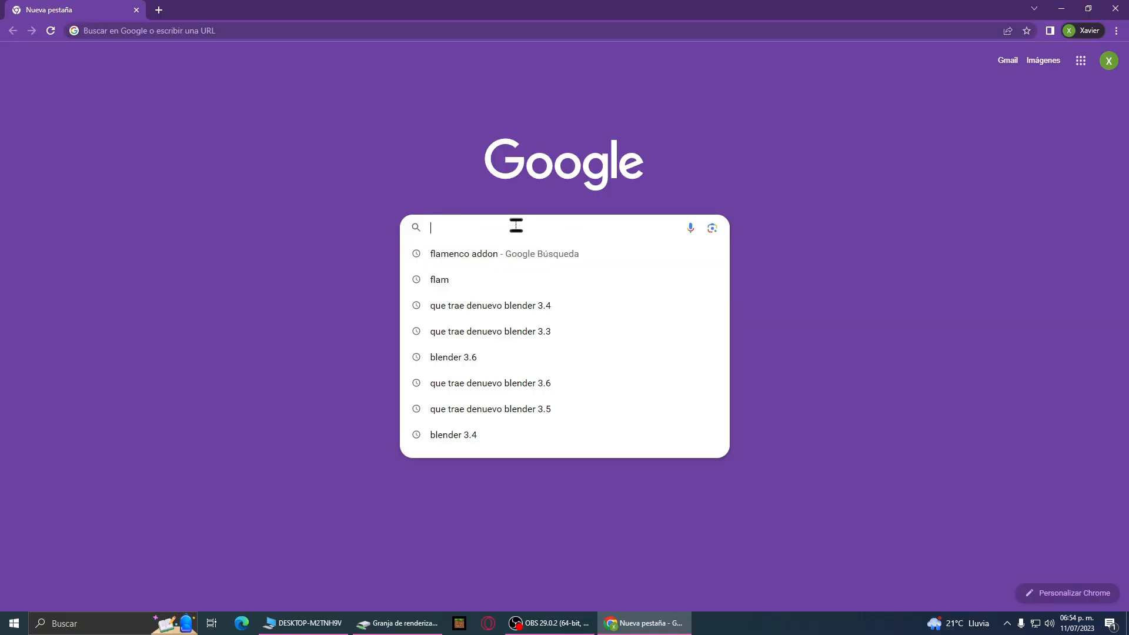
- In Chrome, search for "flamenco addon" and download flamenco-3.2-windows-amd64.zip from the Flamenco download page
key("Down")
left_click(483, 267)
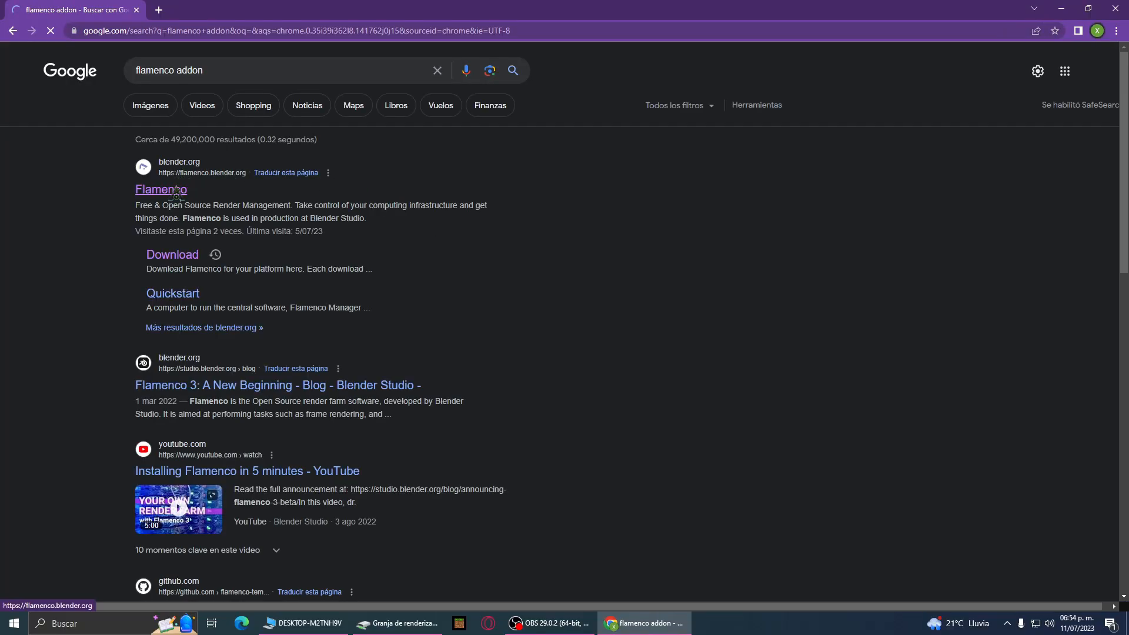
left_click(181, 259)
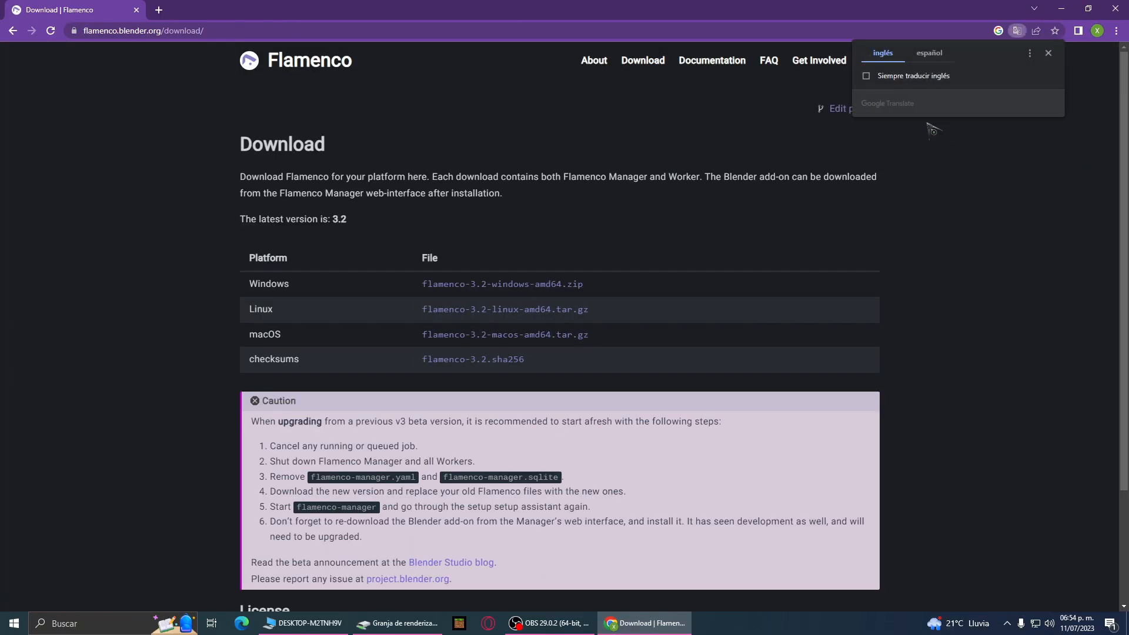
left_click(622, 159)
left_click(530, 284)
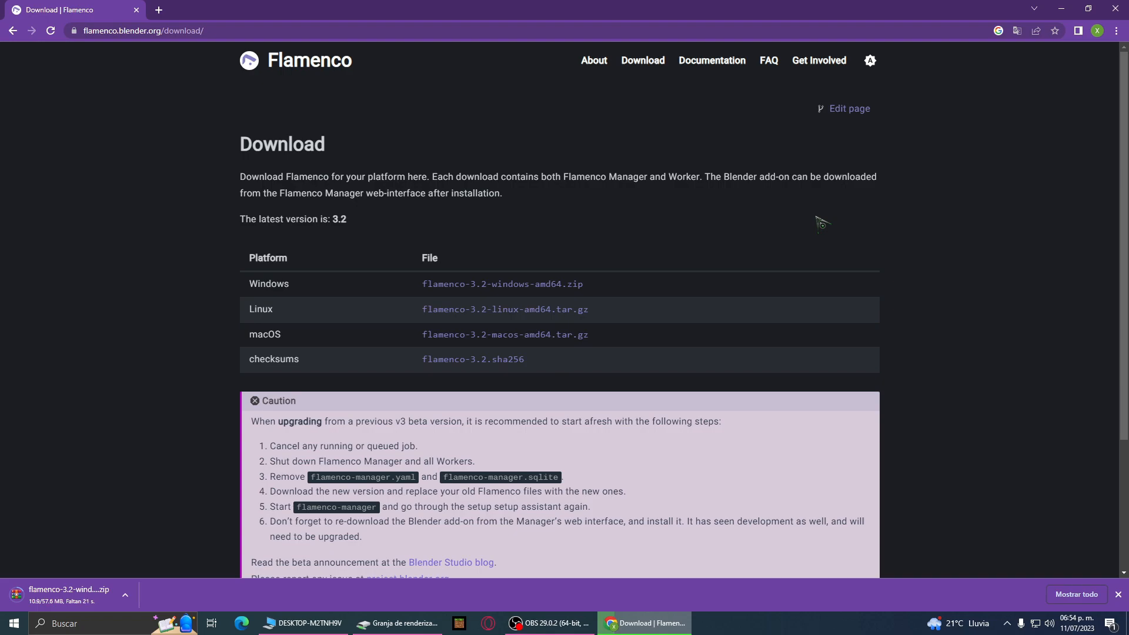
- In File Explorer, extract flamenco-3.2-windows-amd64 within the Descargas folder and launch flamenco-manager from the extracted folder
key("super+e")
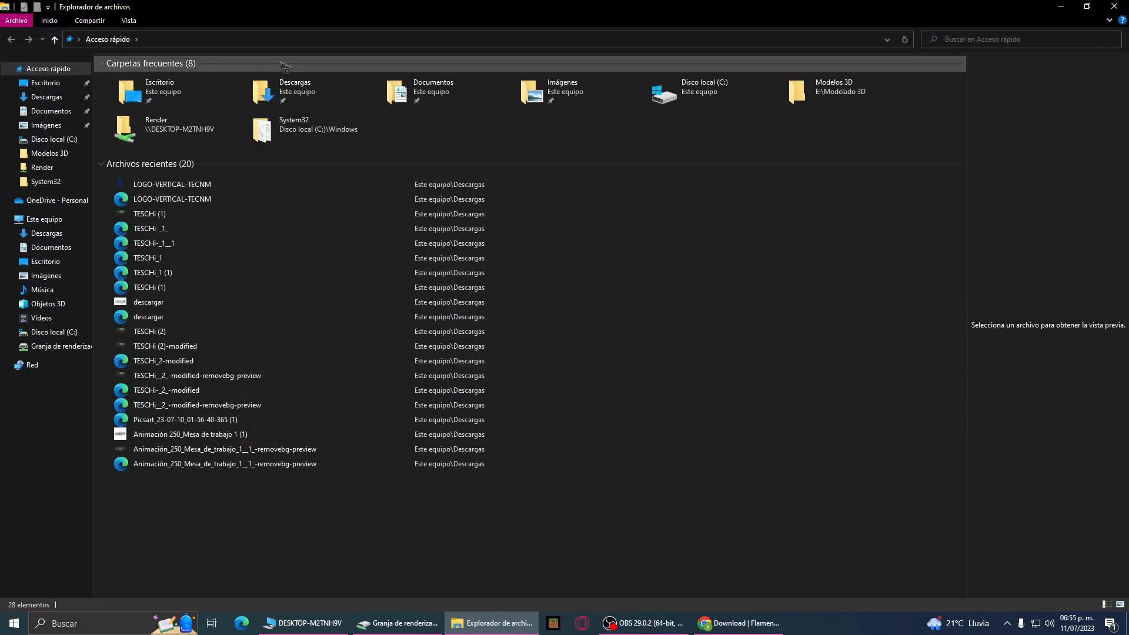
double_click(284, 88)
left_click(252, 93)
right_click(254, 91)
left_click(306, 124)
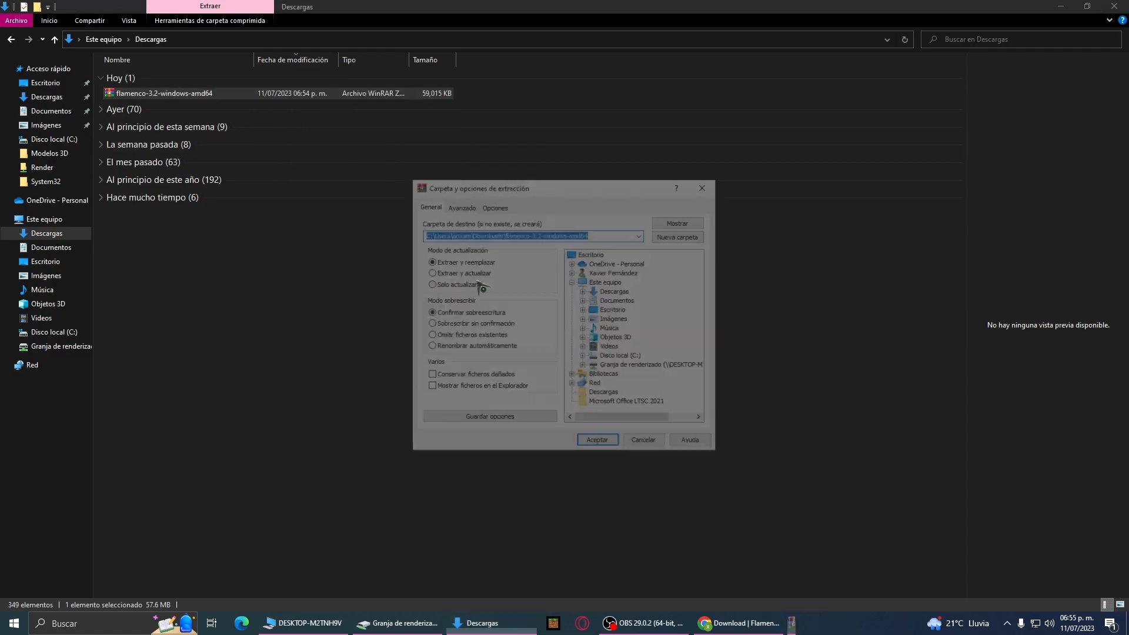
left_click(596, 445)
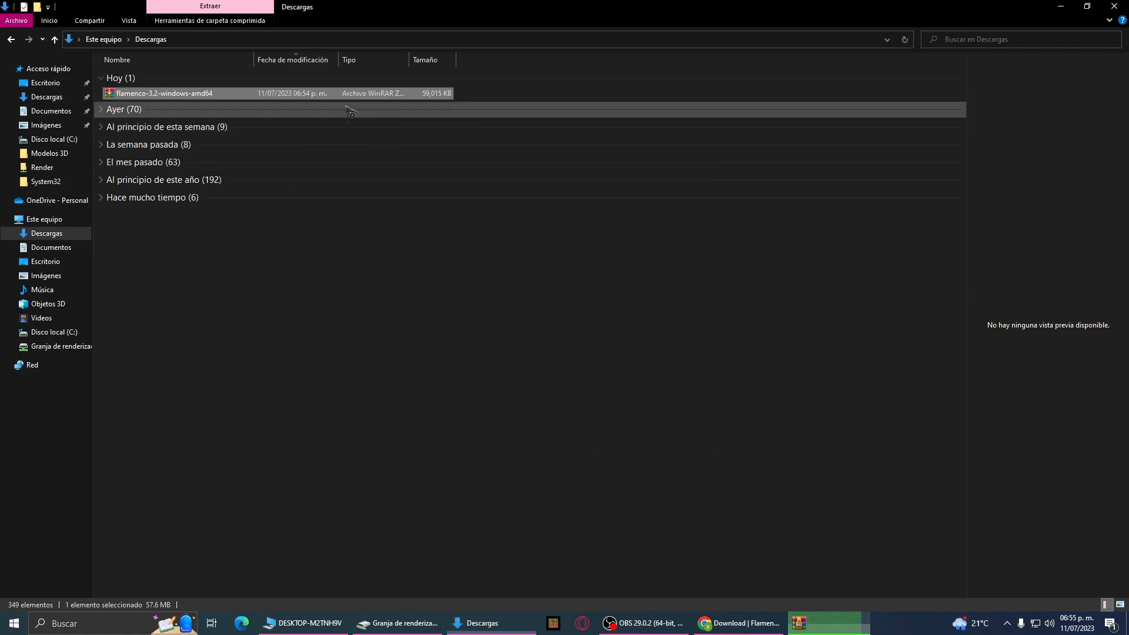
double_click(303, 106)
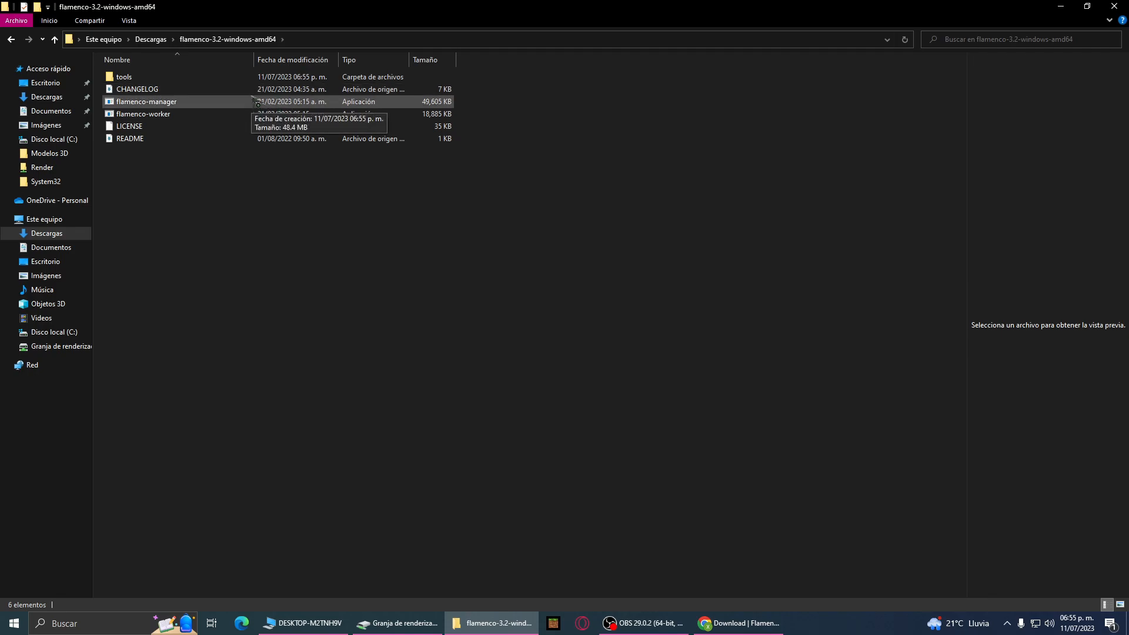
double_click(257, 101)
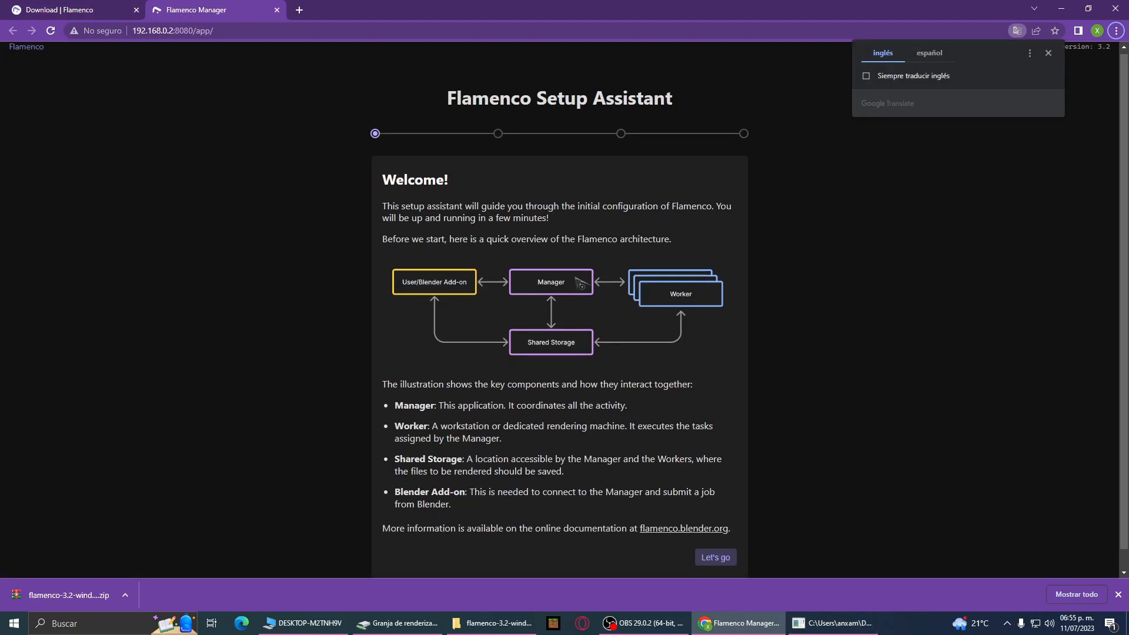
- In File Explorer, create a folder named Flamenco inside the shared Granja de renderizado folder on DESKTOP-M2TNH9V
key("alt+Tab")
key("alt+Tab")
key("alt+Tab")
key("alt+Tab")
left_click(43, 368)
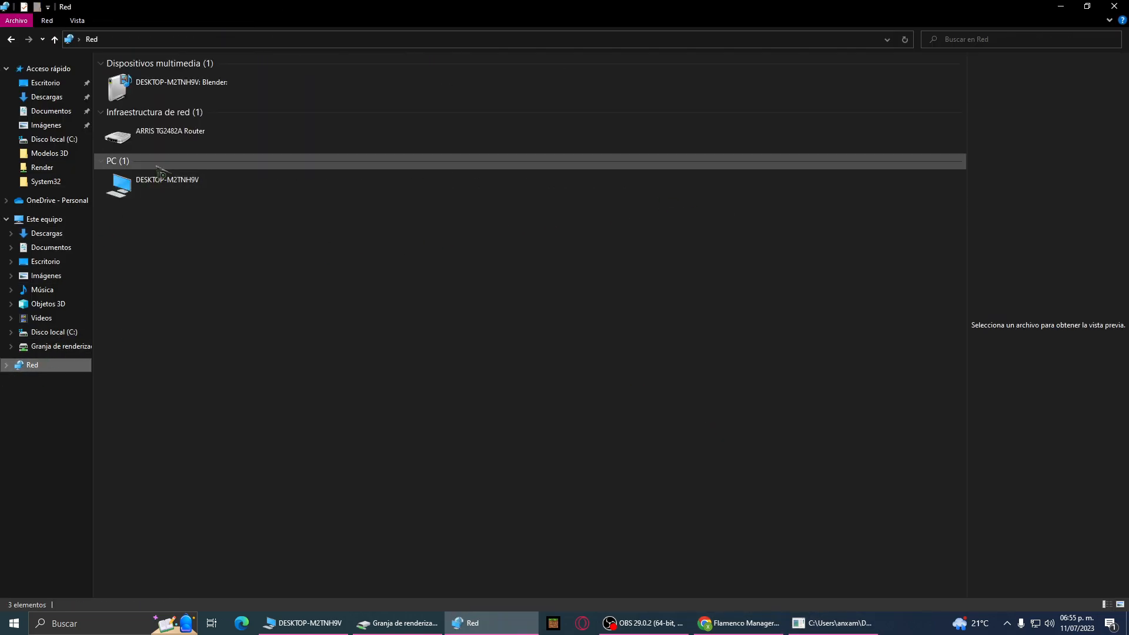
double_click(155, 194)
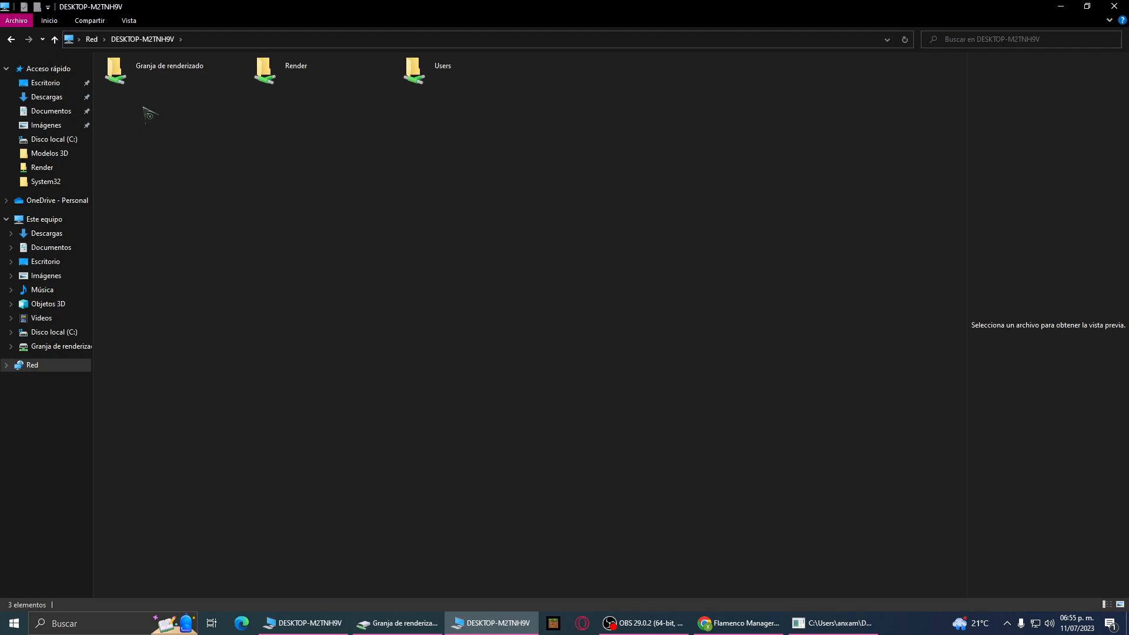
double_click(194, 88)
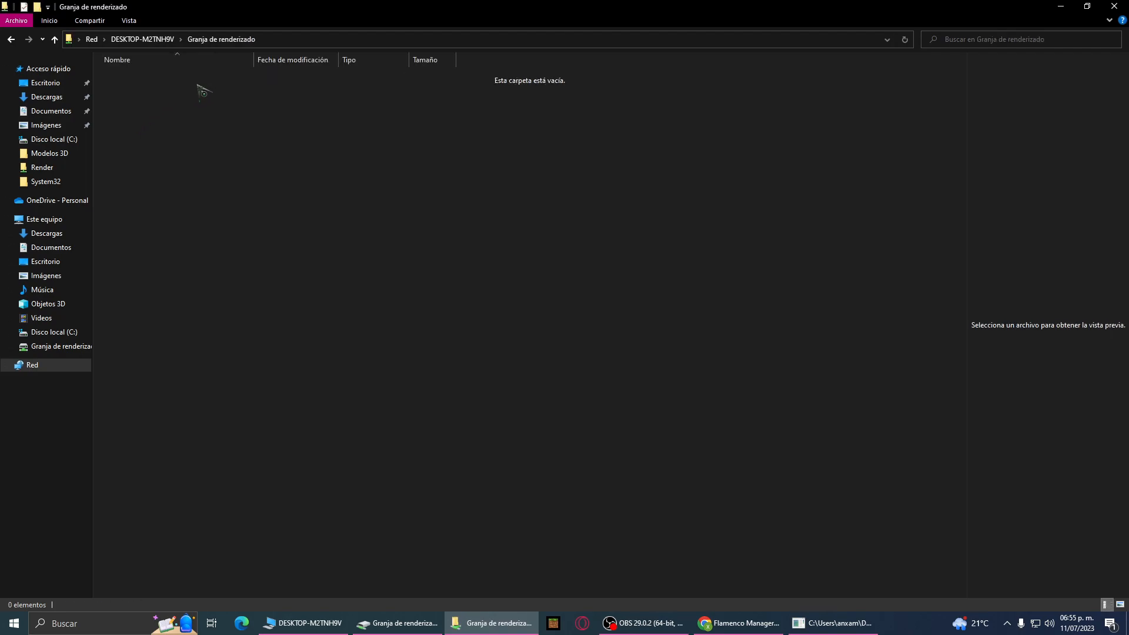
key("ctrl+shift+n")
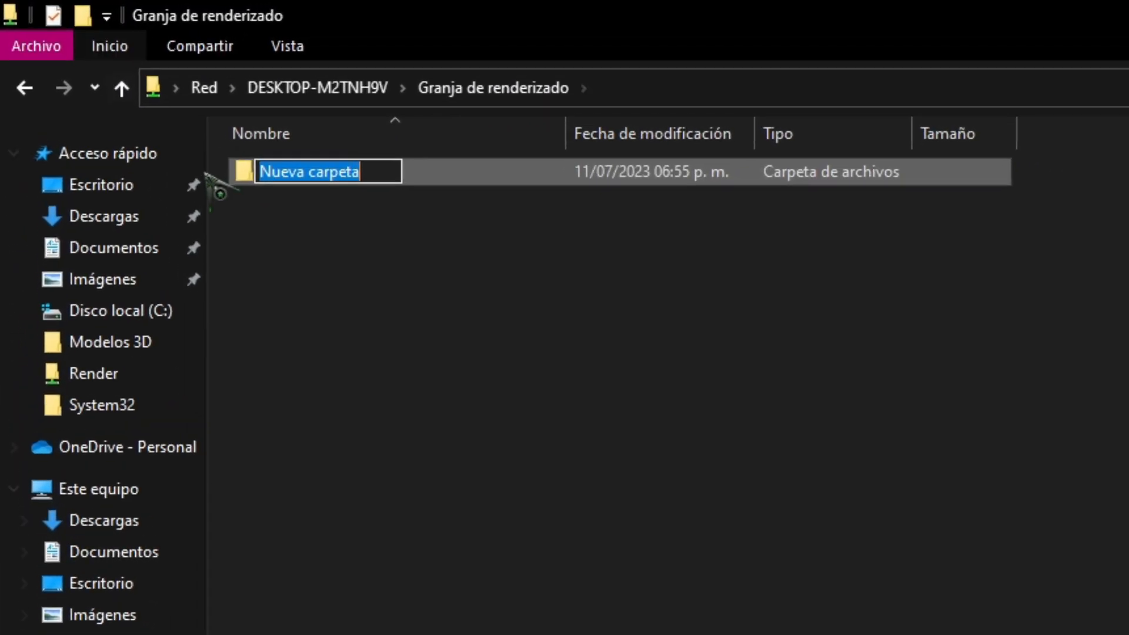
type("Flamenco")
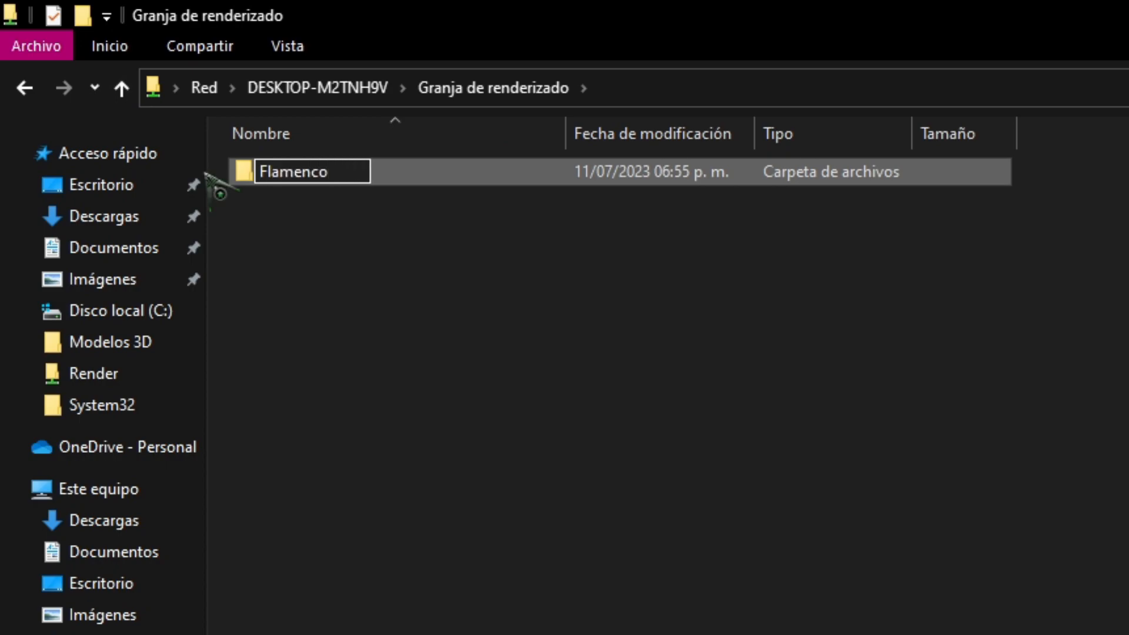
key("Return")
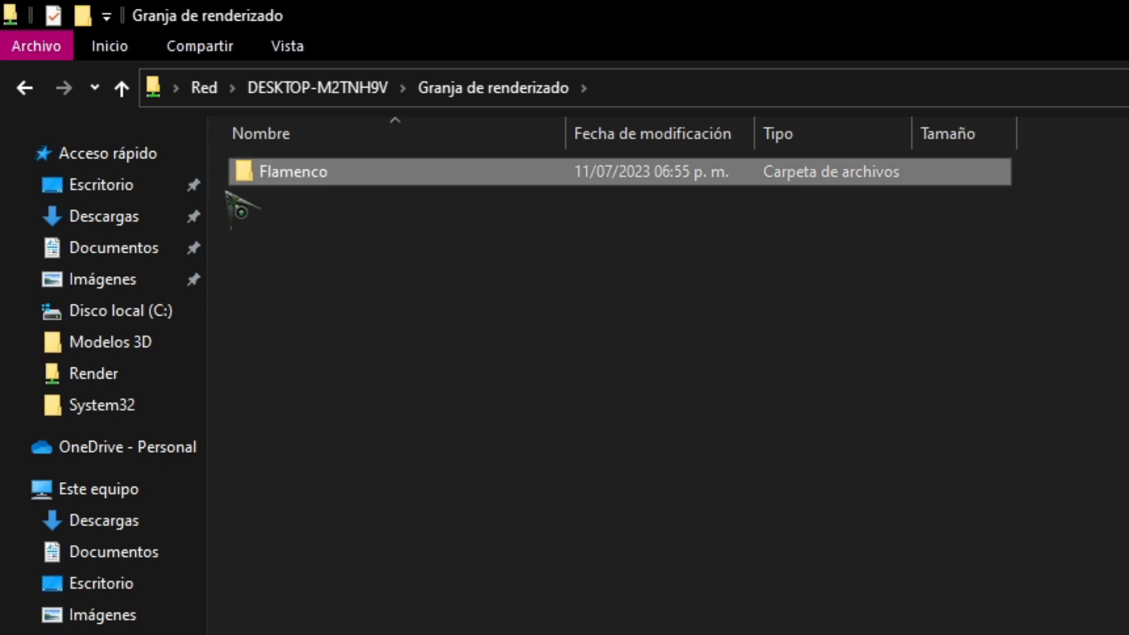
- Create subfolders named Projects, Renders and Software inside the Flamenco folder
double_click(284, 175)
left_click(107, 17)
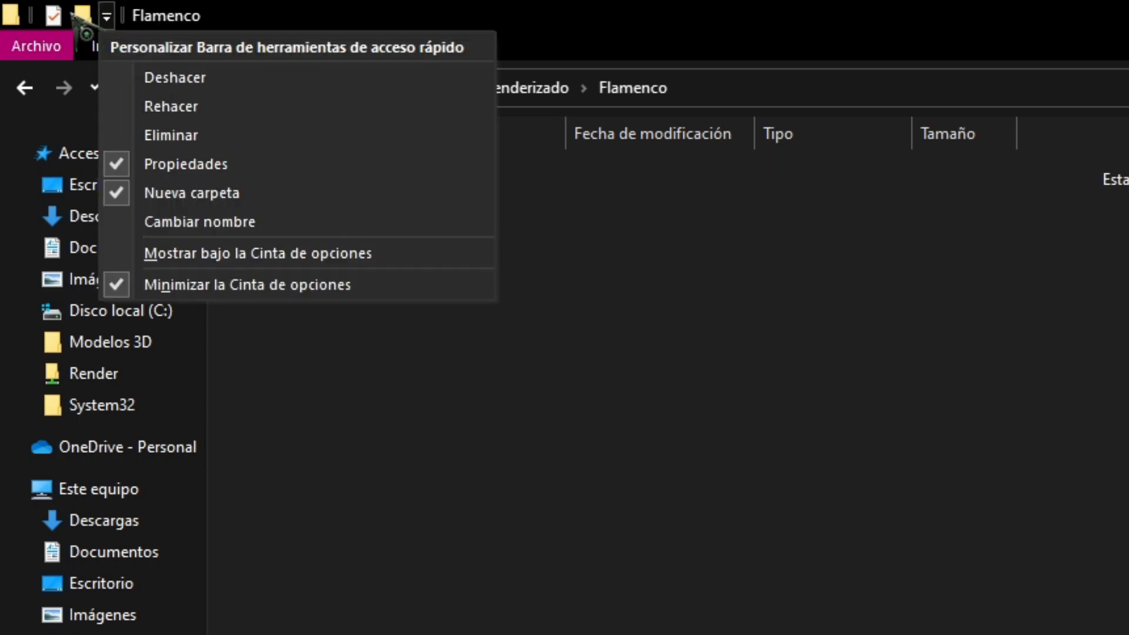
left_click(83, 16)
key("BackSpace")
type("Projects")
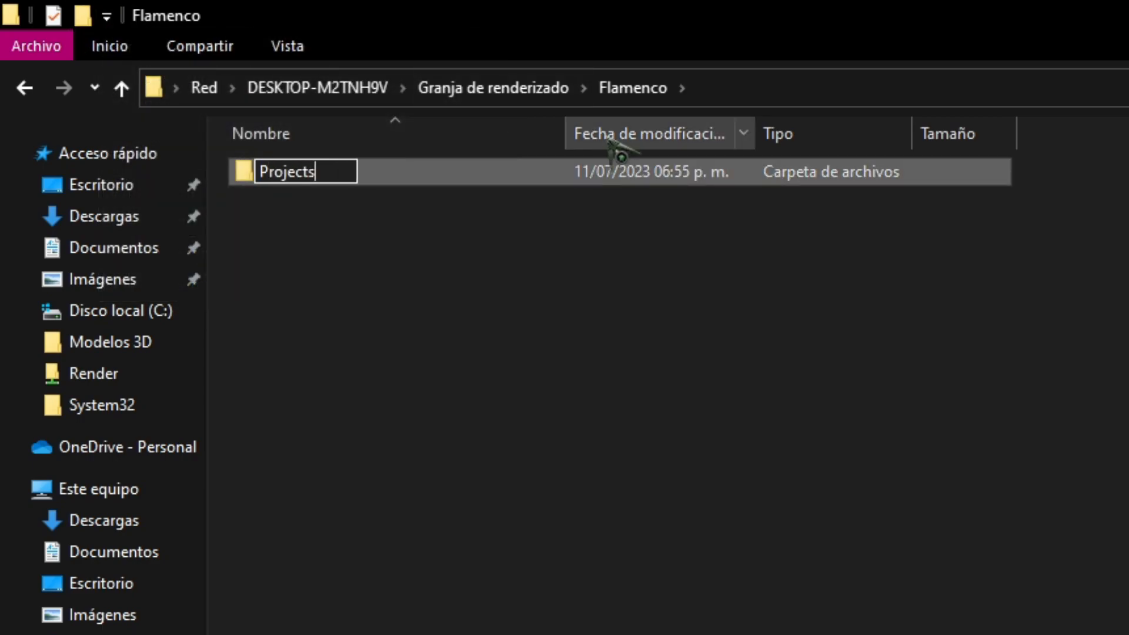
key("Return")
left_click(83, 16)
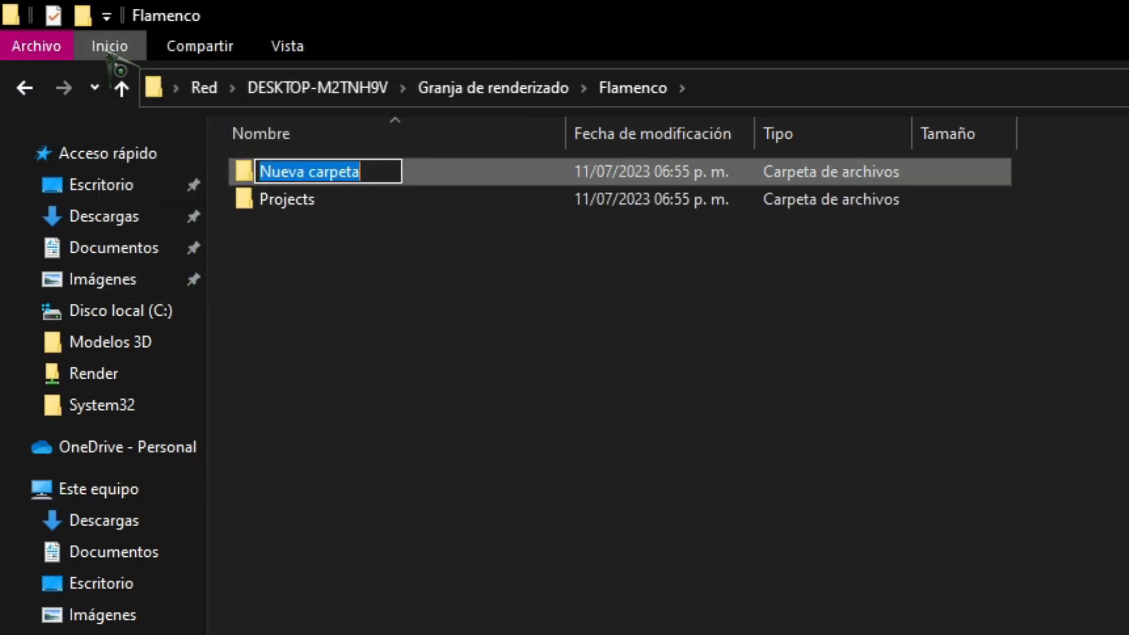
type("Software")
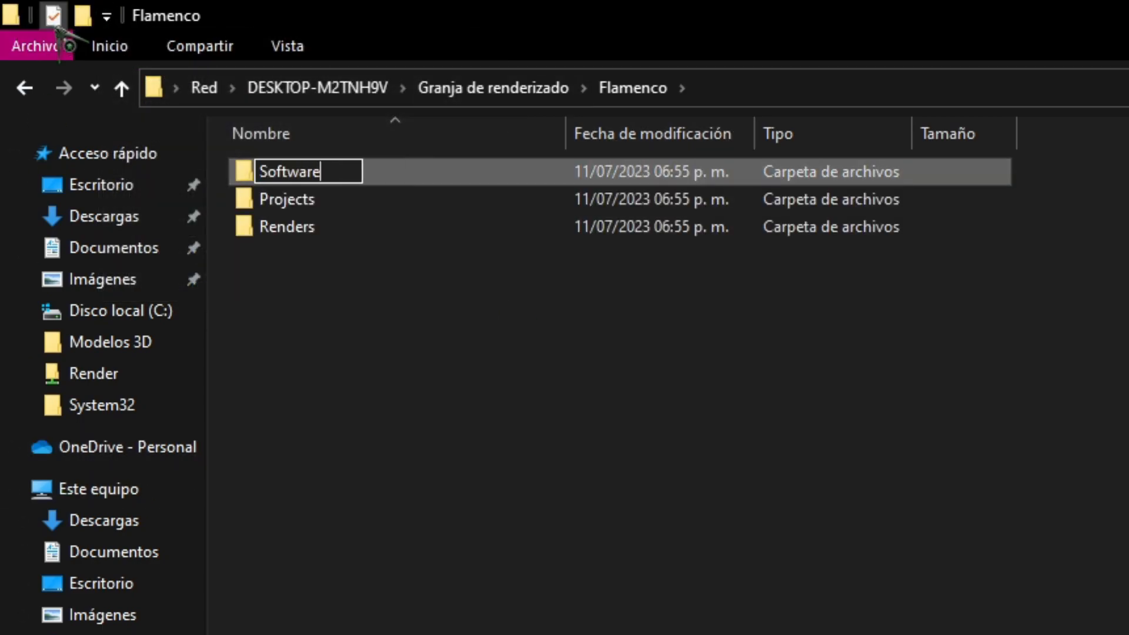
key("Return")
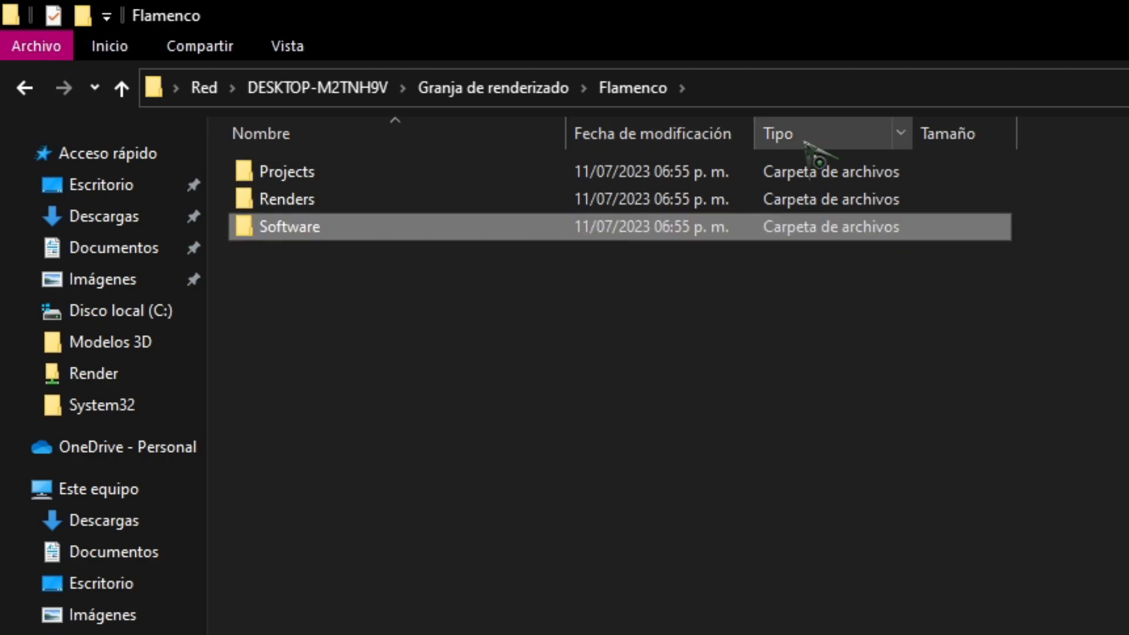
- Copy the Flamenco folder's network path and set it as the shared storage location in the Flamenco Setup Assistant in Chrome
left_click(796, 80)
key("ctrl+c")
key("alt+Tab")
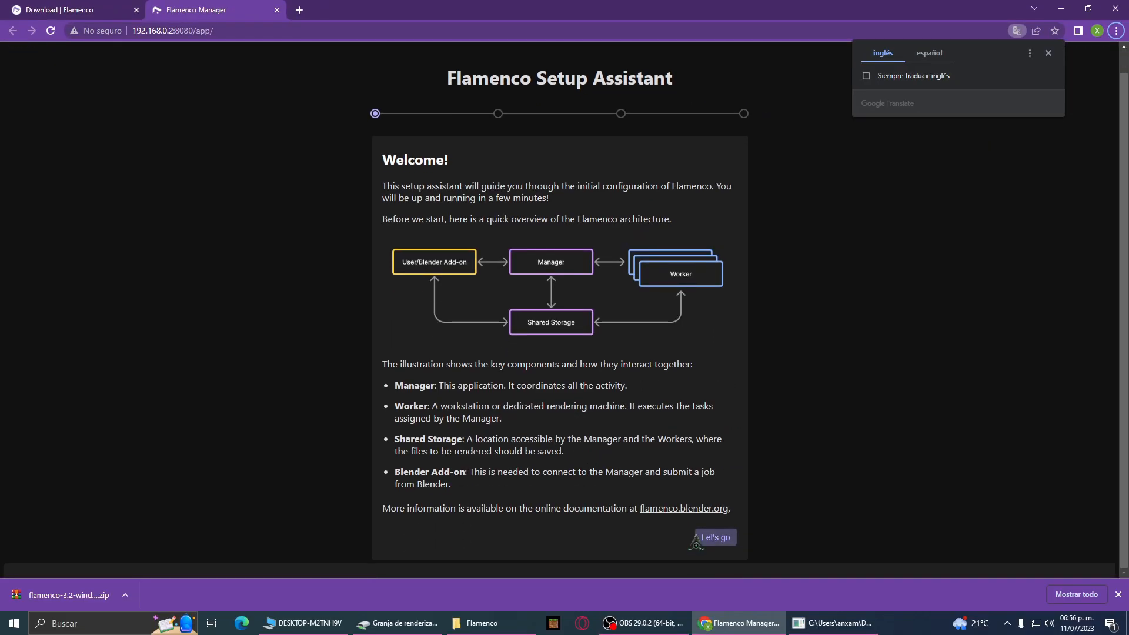
left_click(708, 540)
left_click(515, 371)
key("ctrl+v")
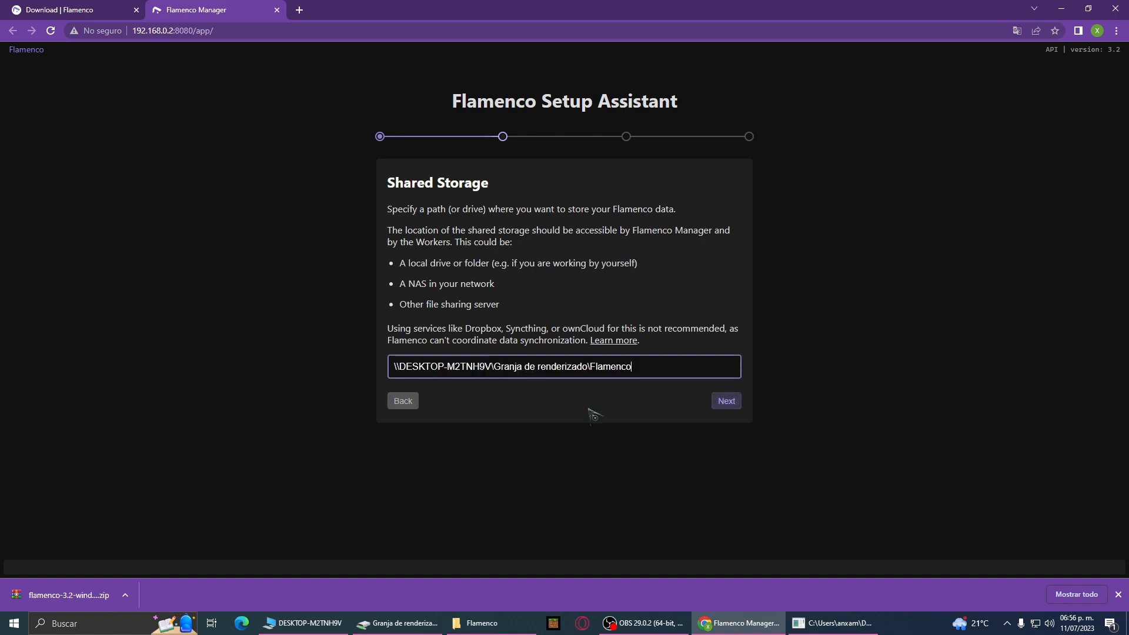
left_click(727, 402)
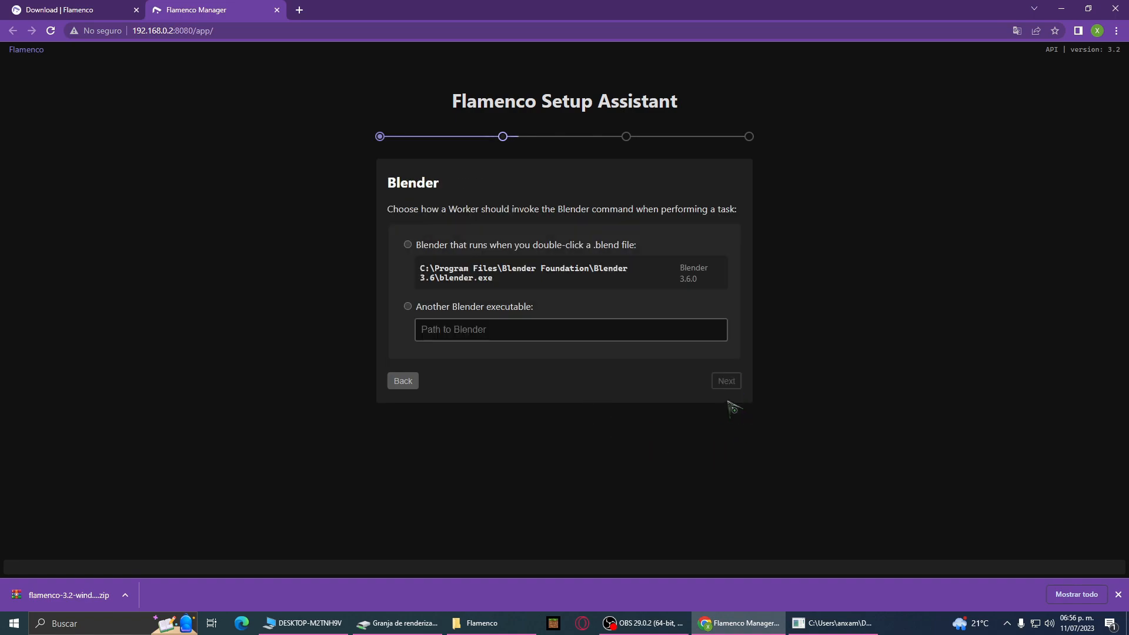
- Have Workers use the Blender that runs when double-clicking a .blend file, and confirm the Flamenco configuration
left_click(408, 245)
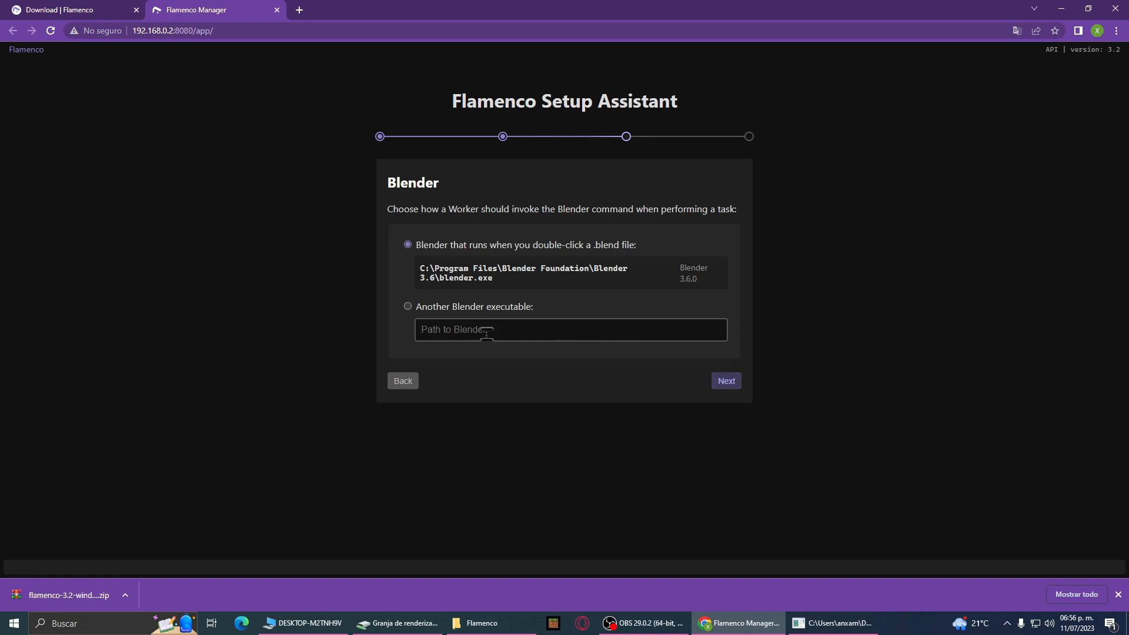
left_click(725, 383)
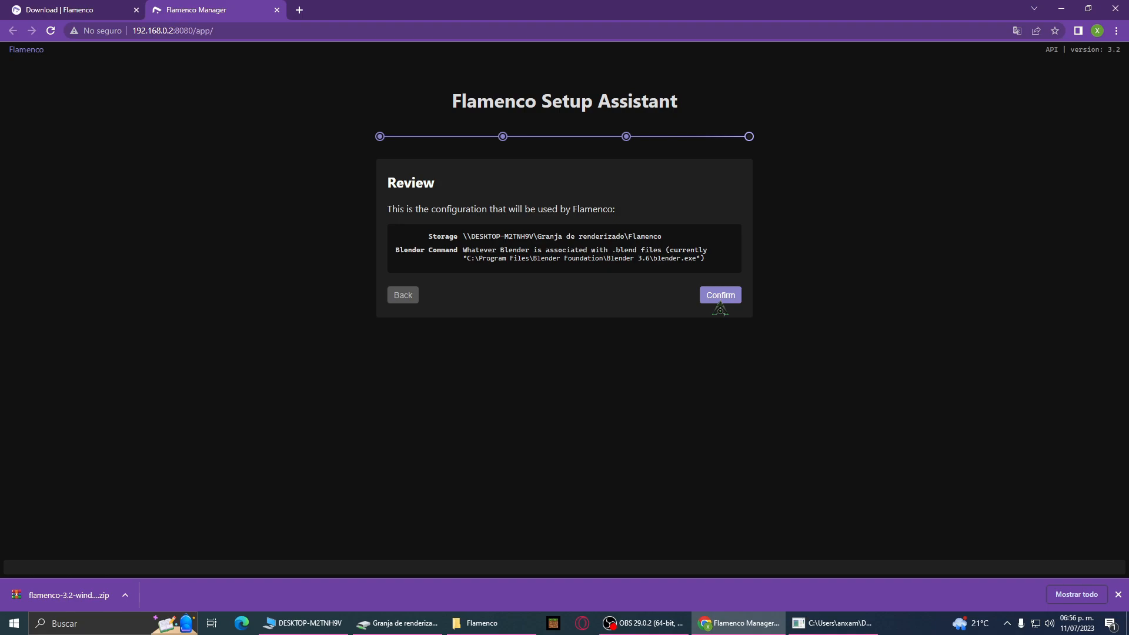
left_click(721, 296)
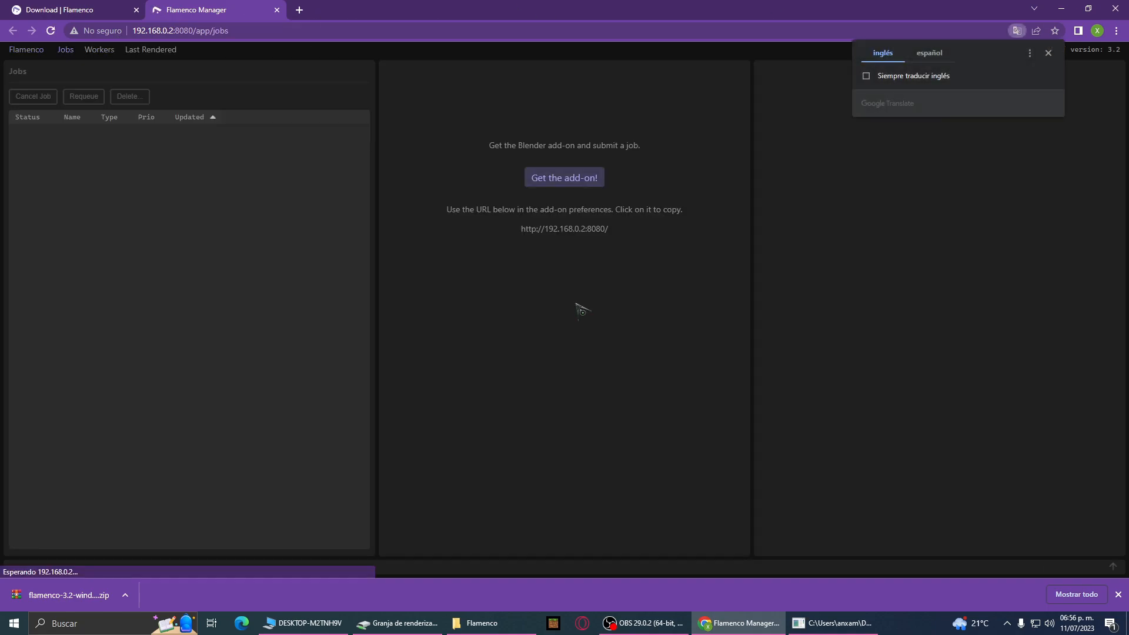
- Download the Blender add-on from Flamenco Manager, launch Blender and dismiss its splash screen
left_click(571, 184)
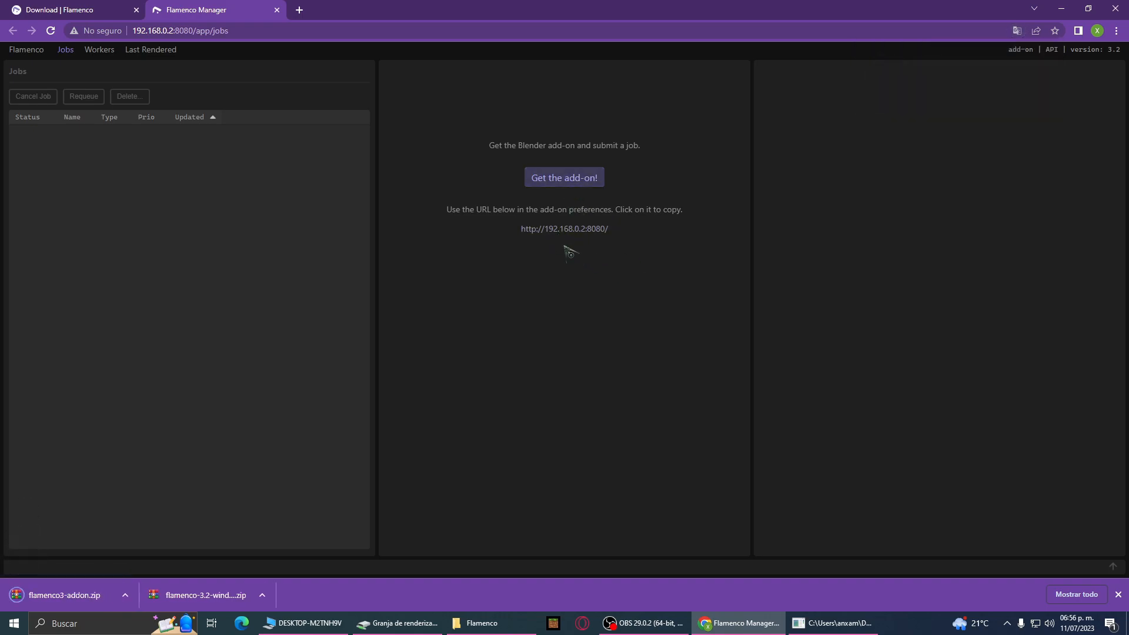
key("super")
type("blender")
key("Return")
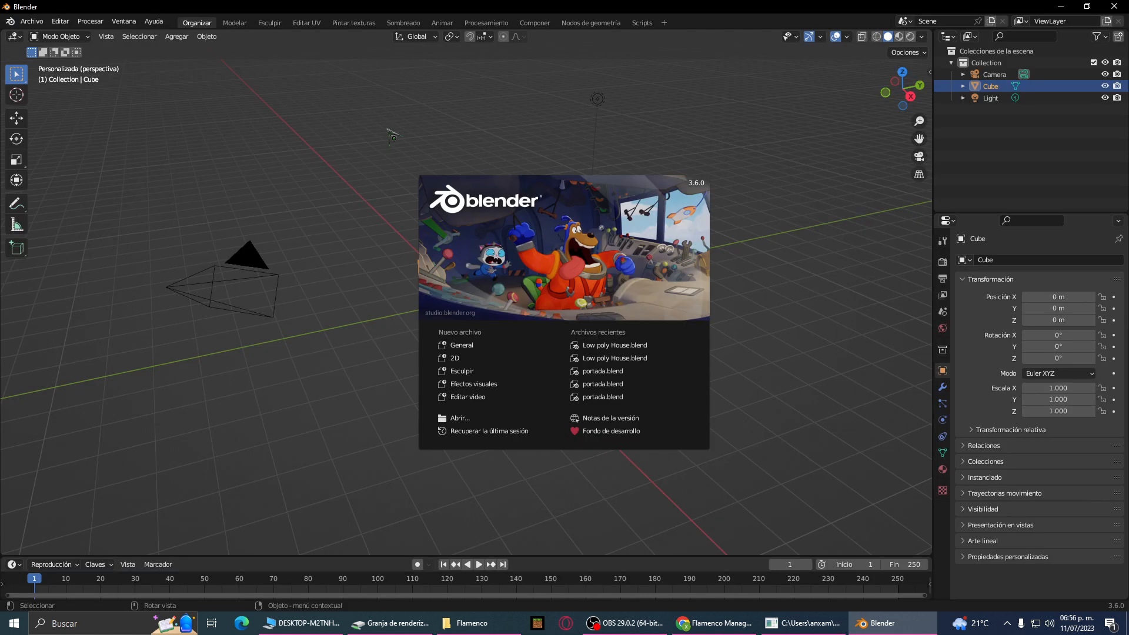
left_click(318, 154)
scroll(318, 154, "down", 5)
key("a")
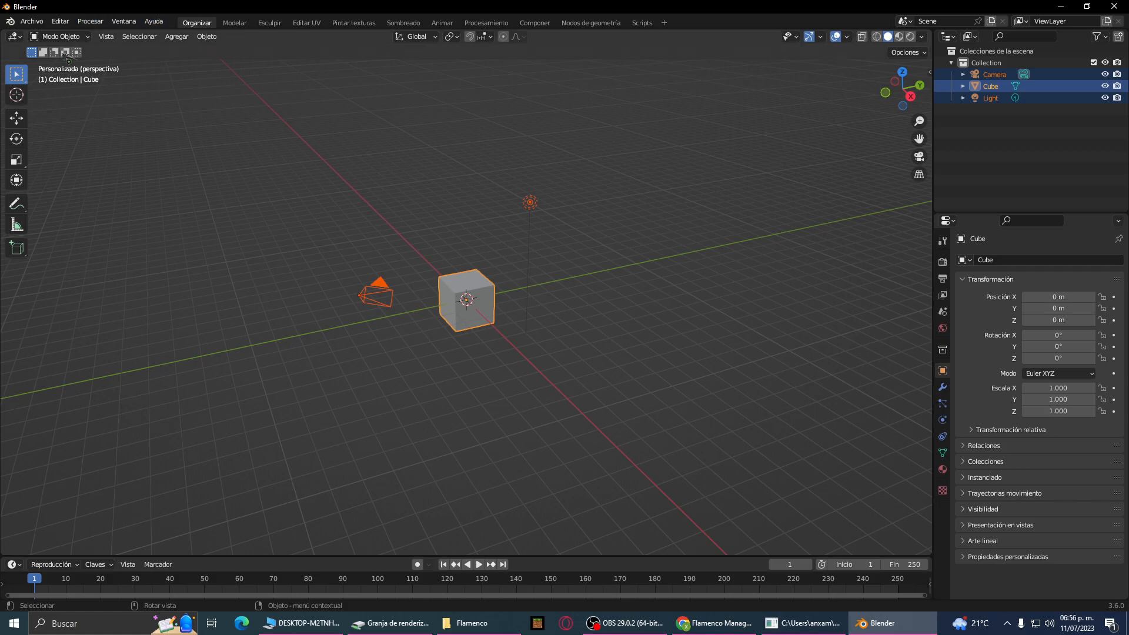
- Install flamenco3-addon.zip from the Descargas folder as a Blender add-on
left_click(61, 21)
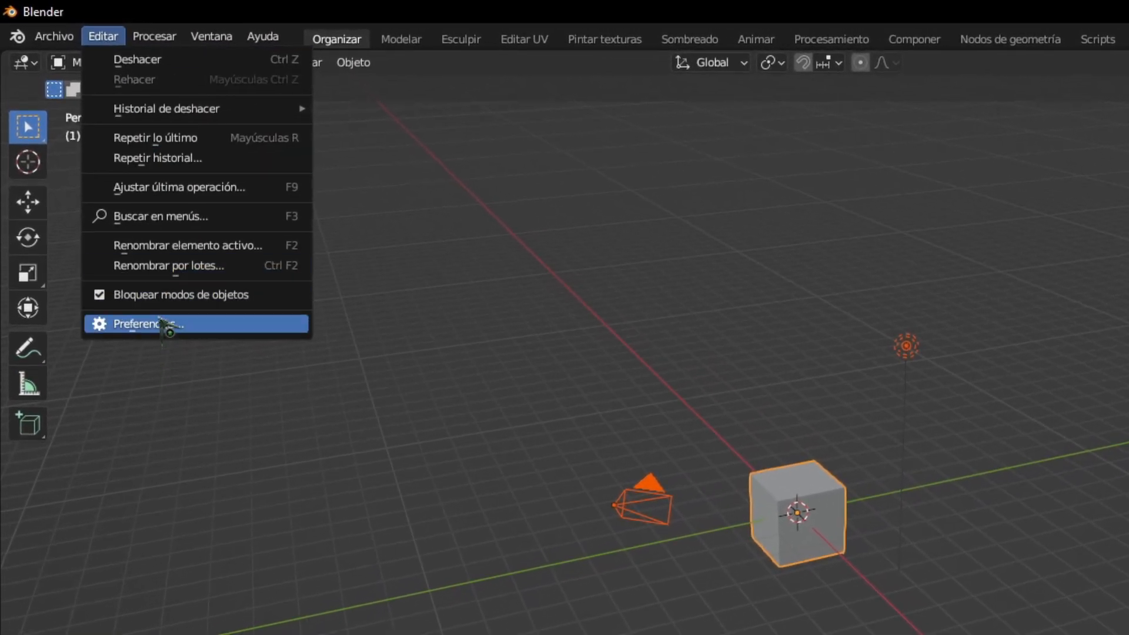
left_click(161, 325)
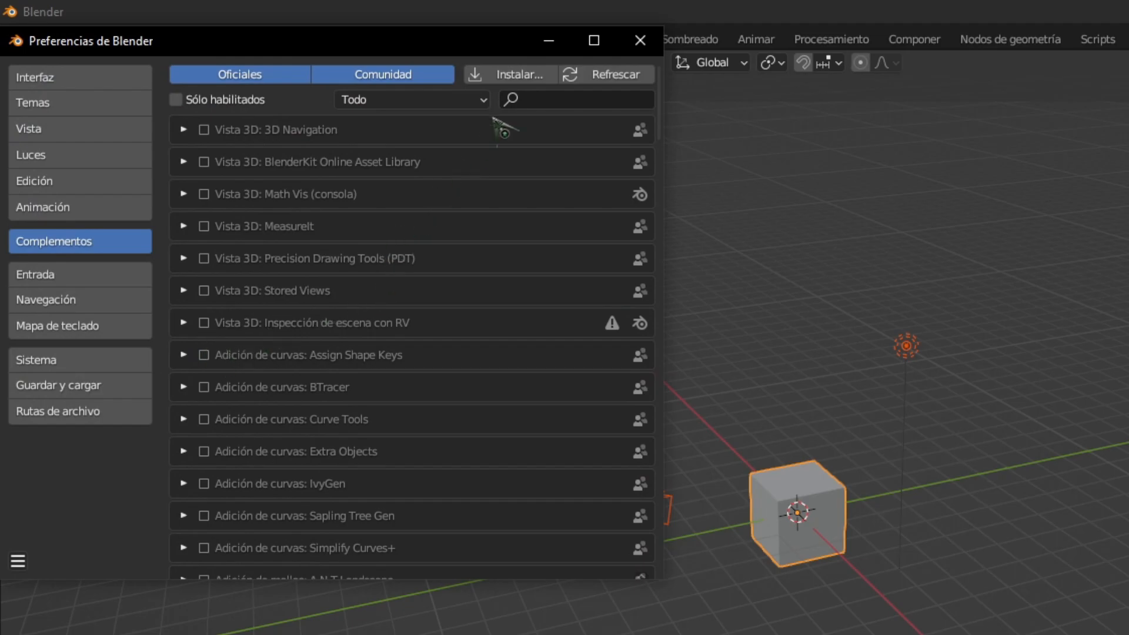
left_click(509, 75)
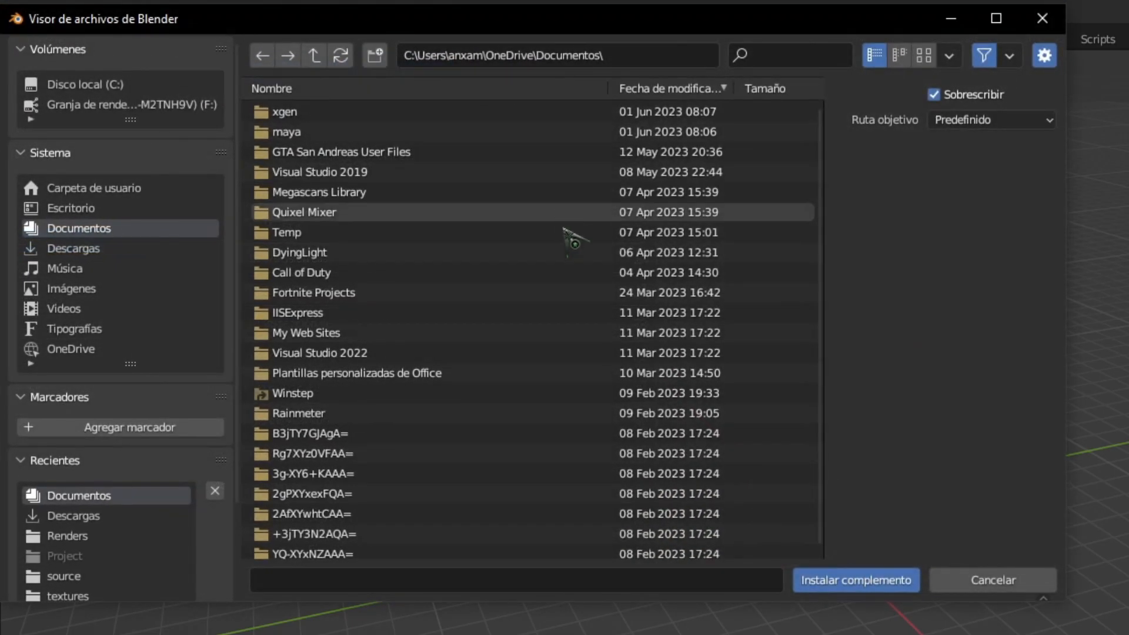
left_click(126, 249)
scroll(330, 377, "down", 5)
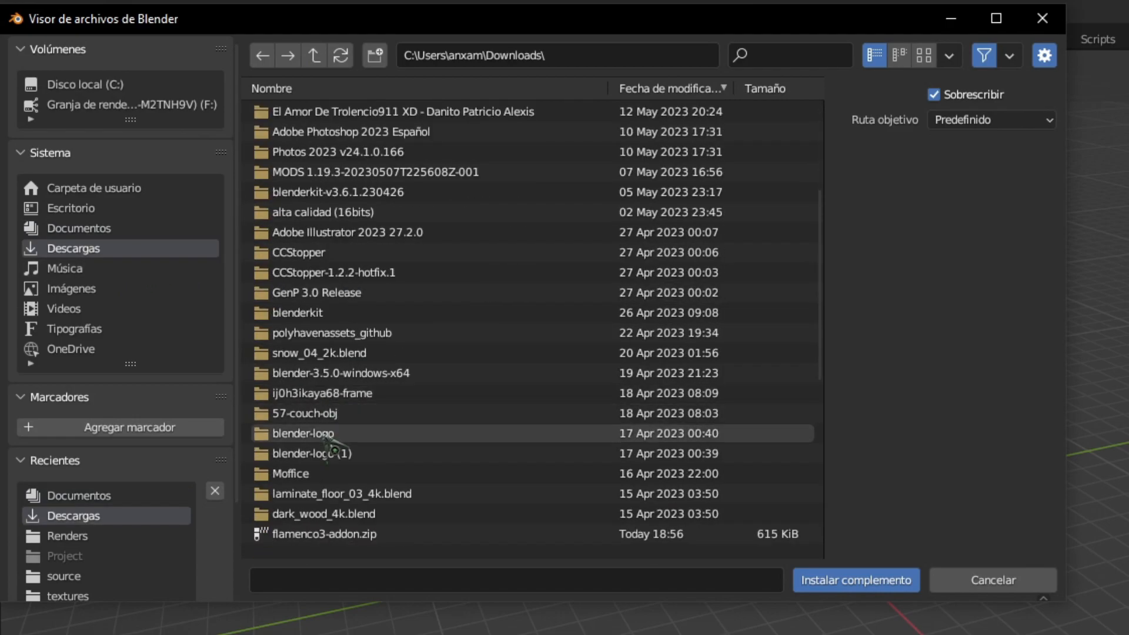
left_click(291, 534)
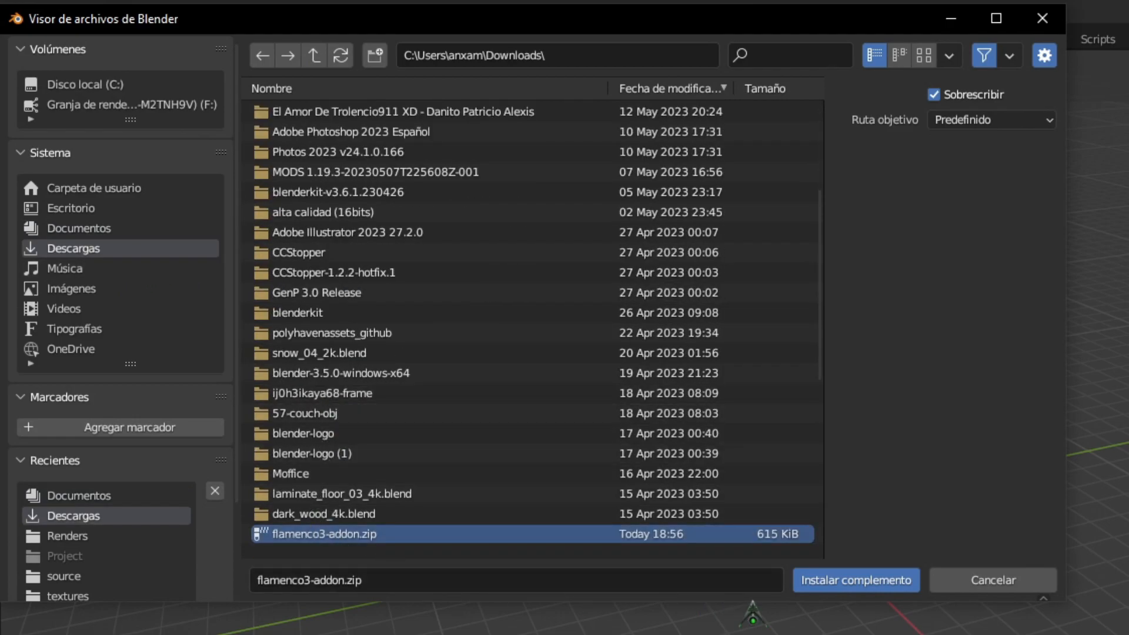
left_click(845, 582)
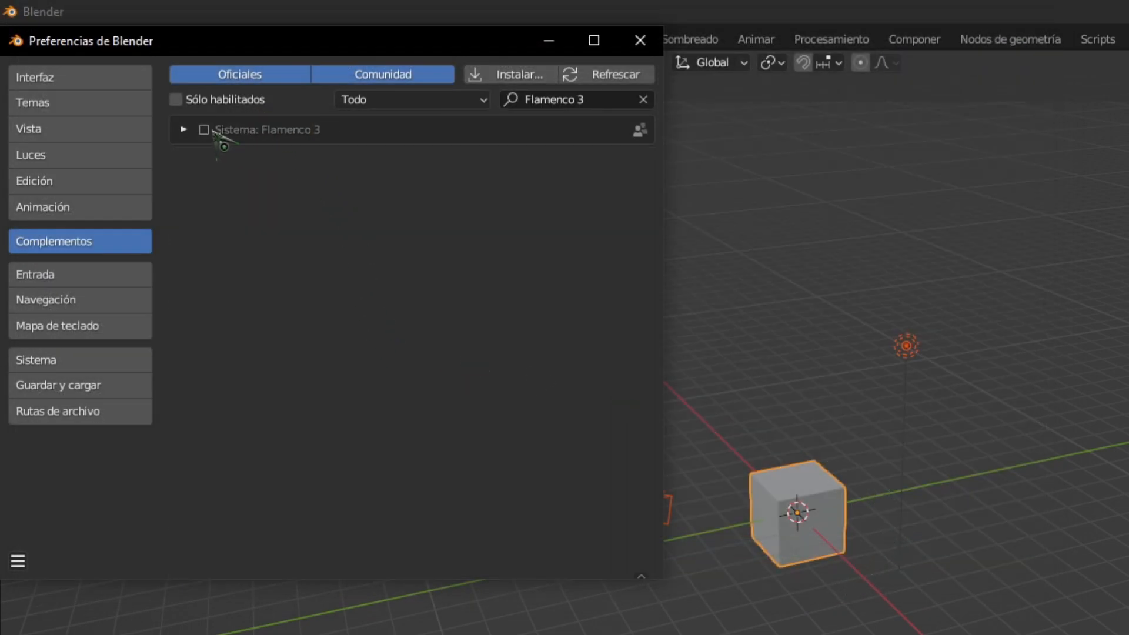
left_click(204, 130)
left_click(184, 130)
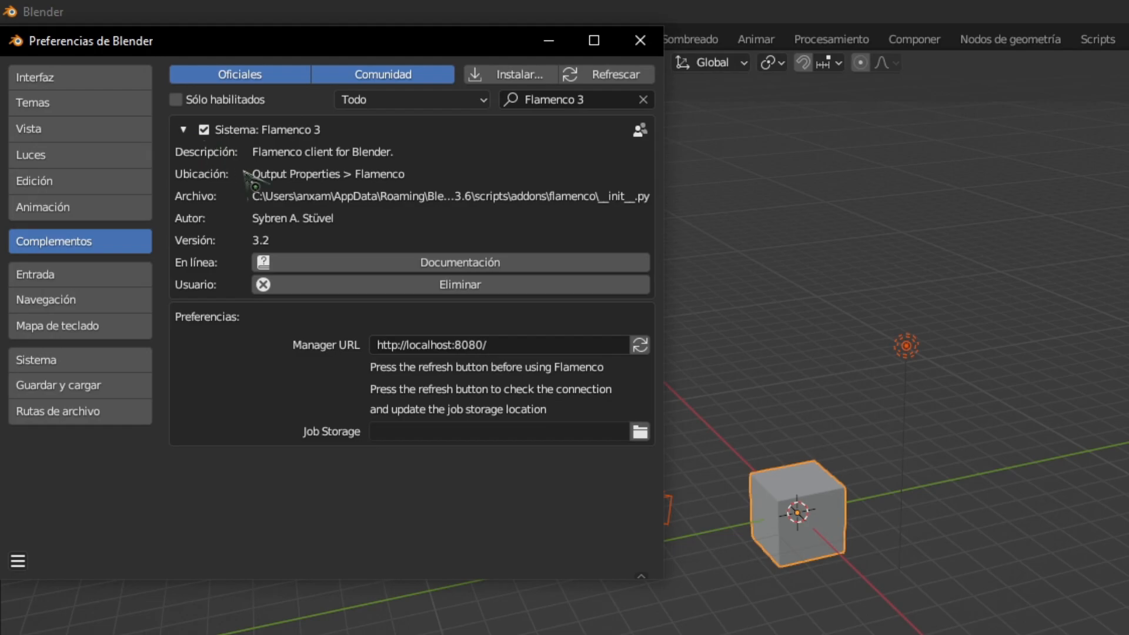
left_click(556, 346)
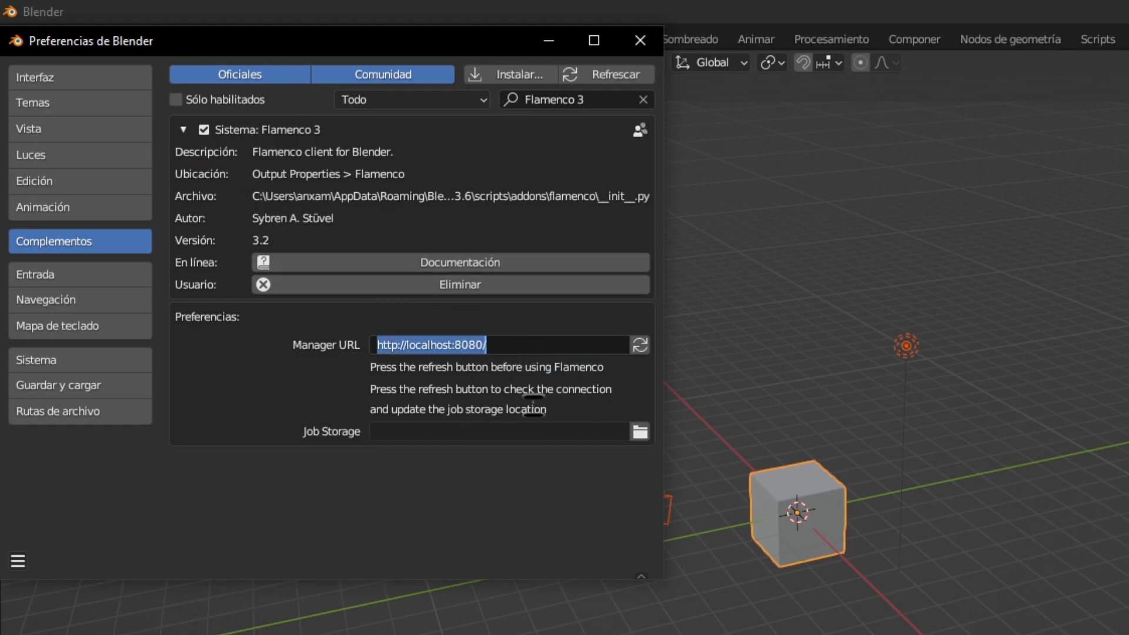
type("http://192.168.0.2:8080/")
key("Return")
left_click(640, 41)
- Open Low poly House.blend from the Documentos folder, discarding the changes to the default scene
left_click(53, 35)
left_click(75, 84)
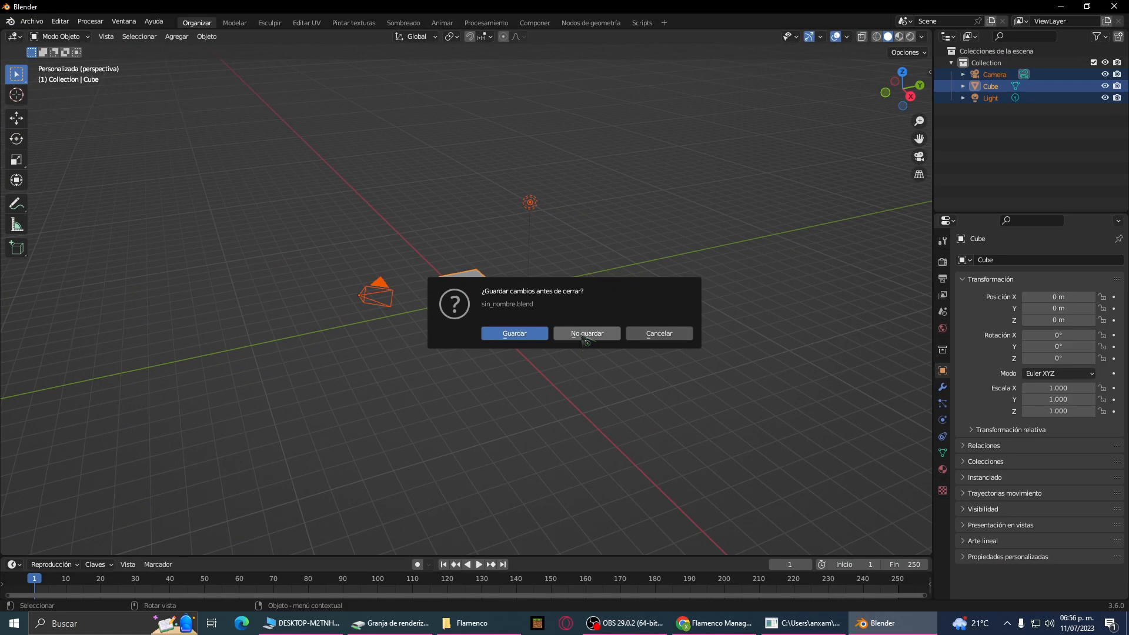
left_click(583, 337)
scroll(488, 264, "down", 4)
left_click(487, 370)
left_click(748, 467)
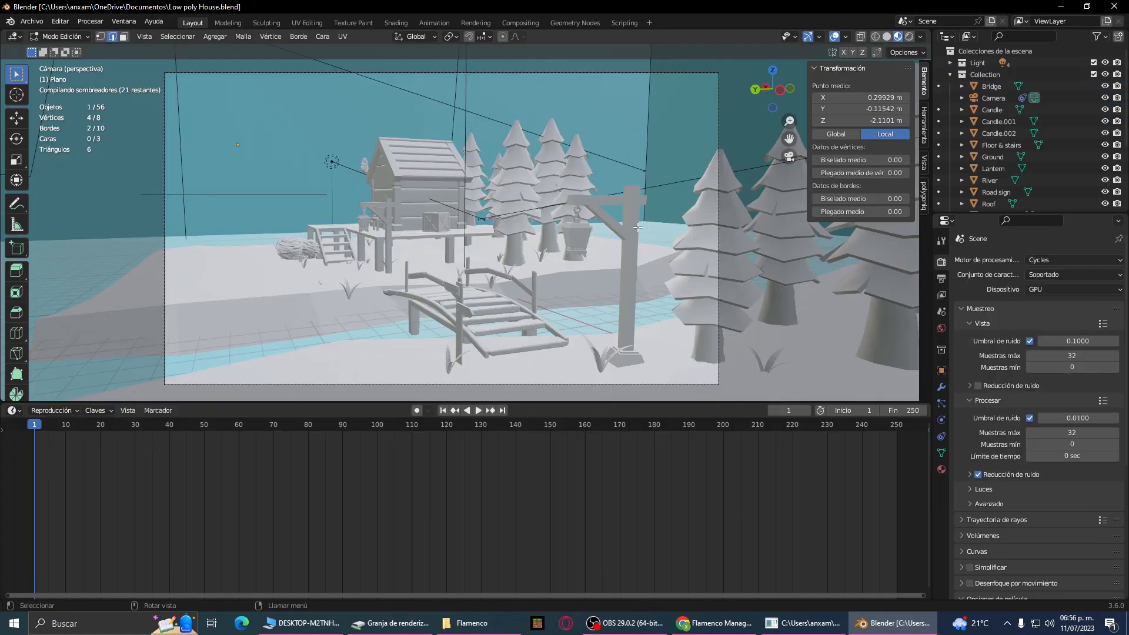
- Save a new version of the project as Low poly House.blend in F:\Flamenco\Projects
left_click(32, 21)
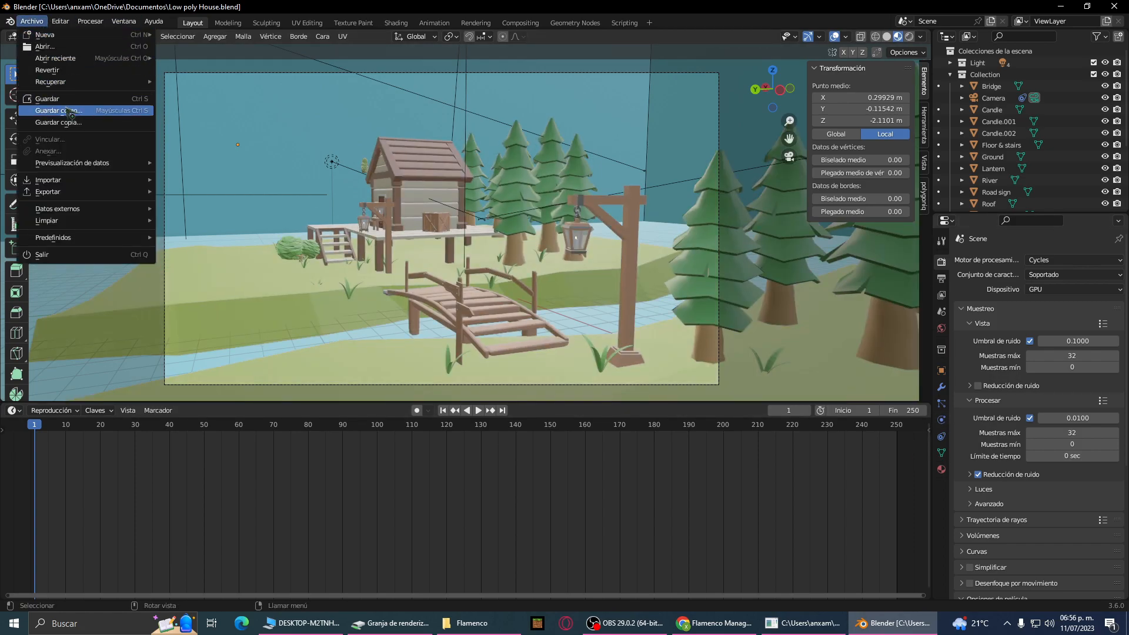
left_click(69, 111)
left_click(330, 189)
left_click(423, 195)
left_click(423, 216)
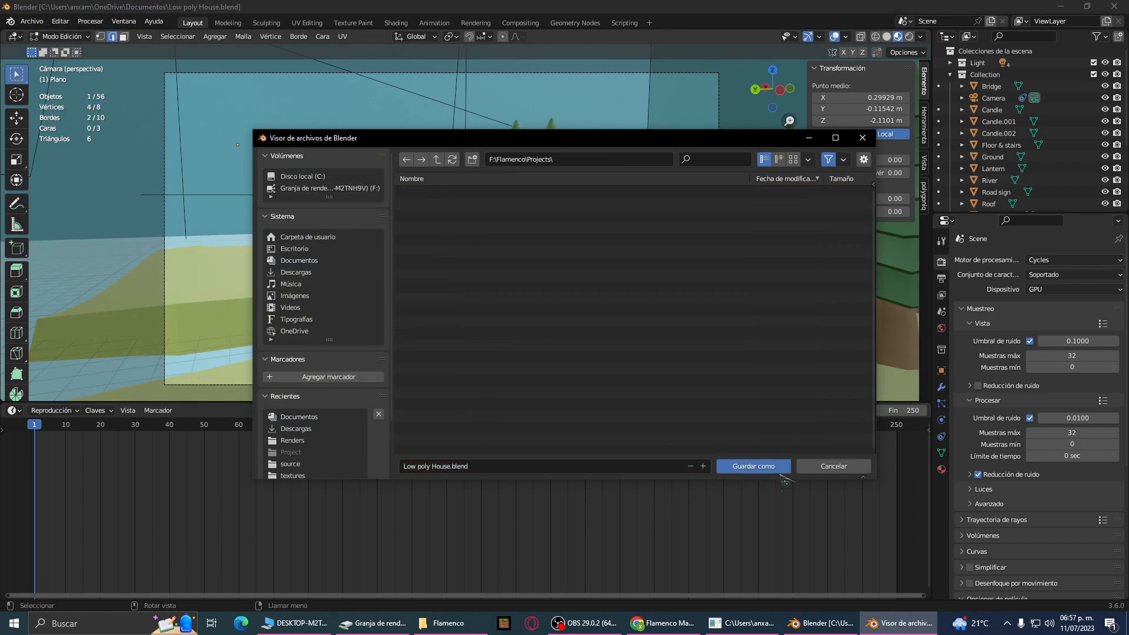
left_click(777, 467)
- Close Blender and reopen Low poly House.blend from the Projects folder on the network share in File Explorer
left_click(1116, 6)
left_click(491, 623)
double_click(129, 77)
double_click(150, 78)
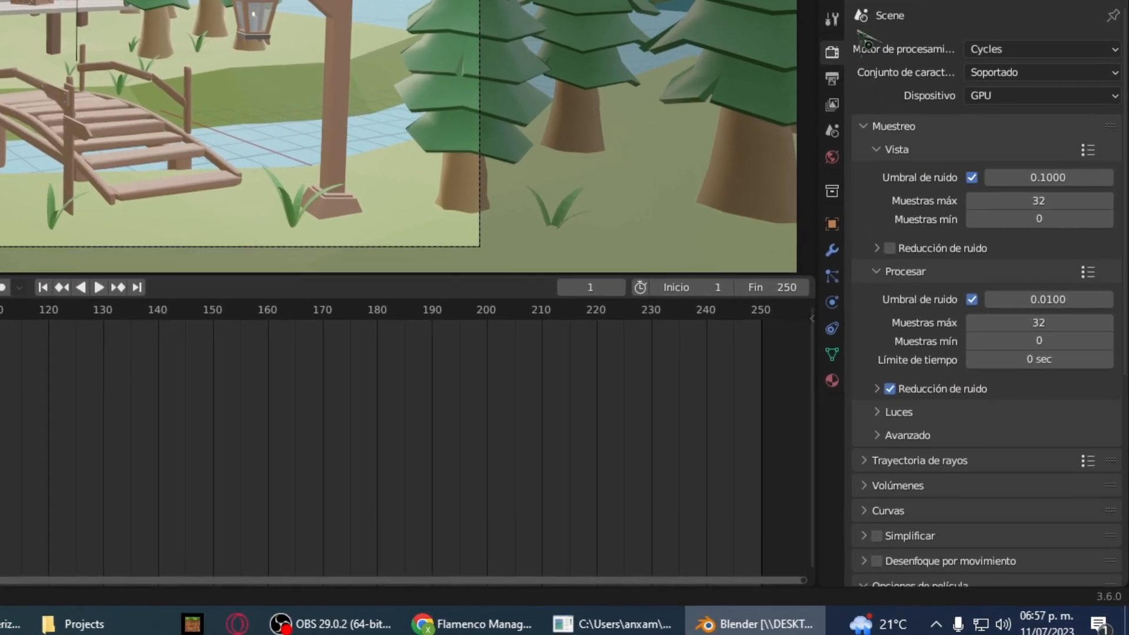
- Set the color mode of the scene's PNG render output to RVA
left_click(834, 81)
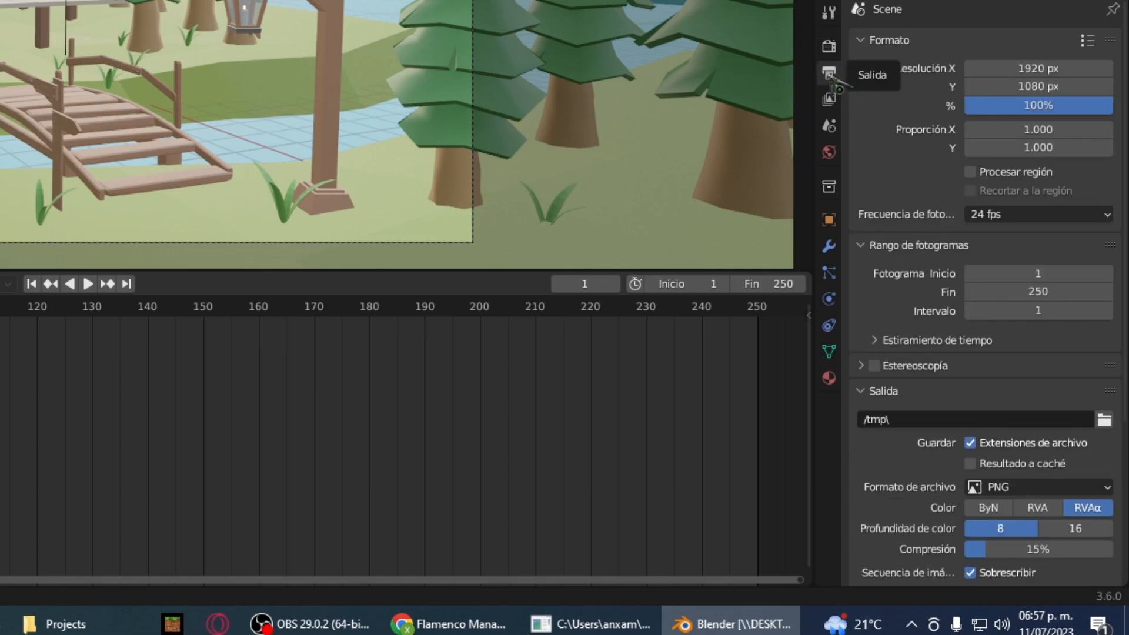
scroll(998, 208, "down", 6)
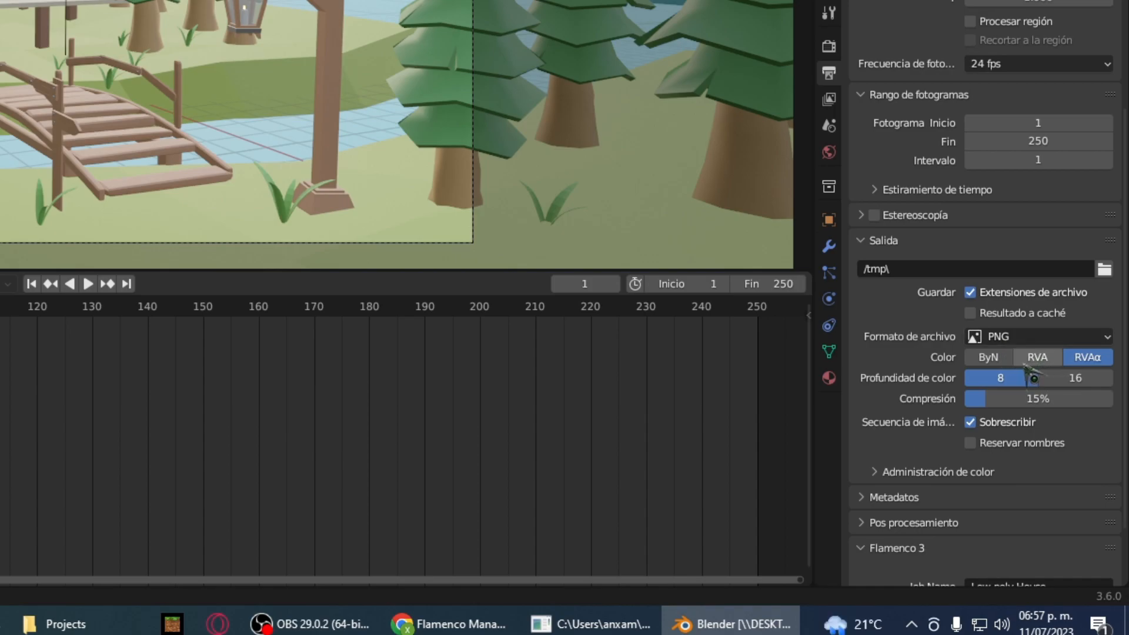
scroll(981, 334, "down", 3)
scroll(980, 334, "up", 1)
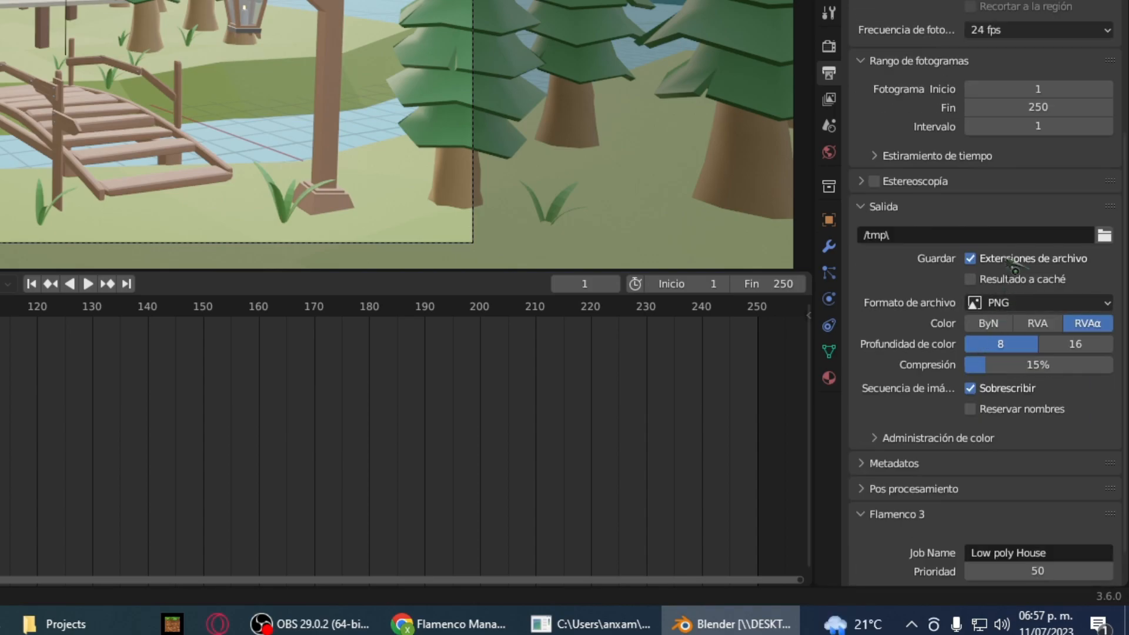
left_click(1037, 333)
- Fetch the Flamenco 3 job types from the Manager and choose Simple Blender Render for the Low poly House job
scroll(1029, 344, "down", 2)
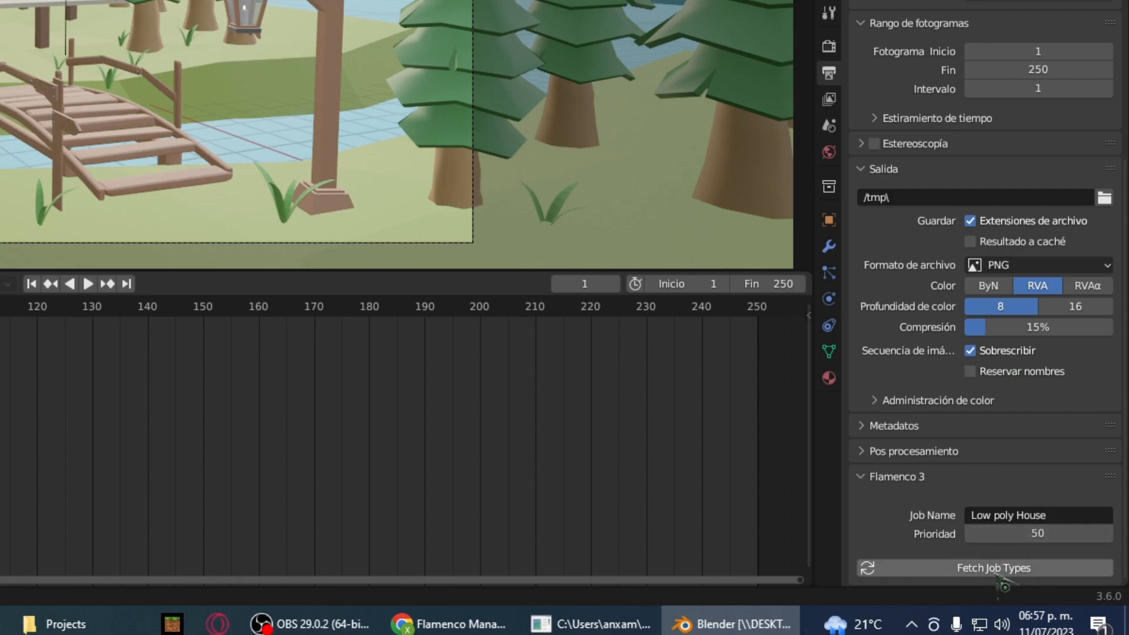
left_click(1046, 568)
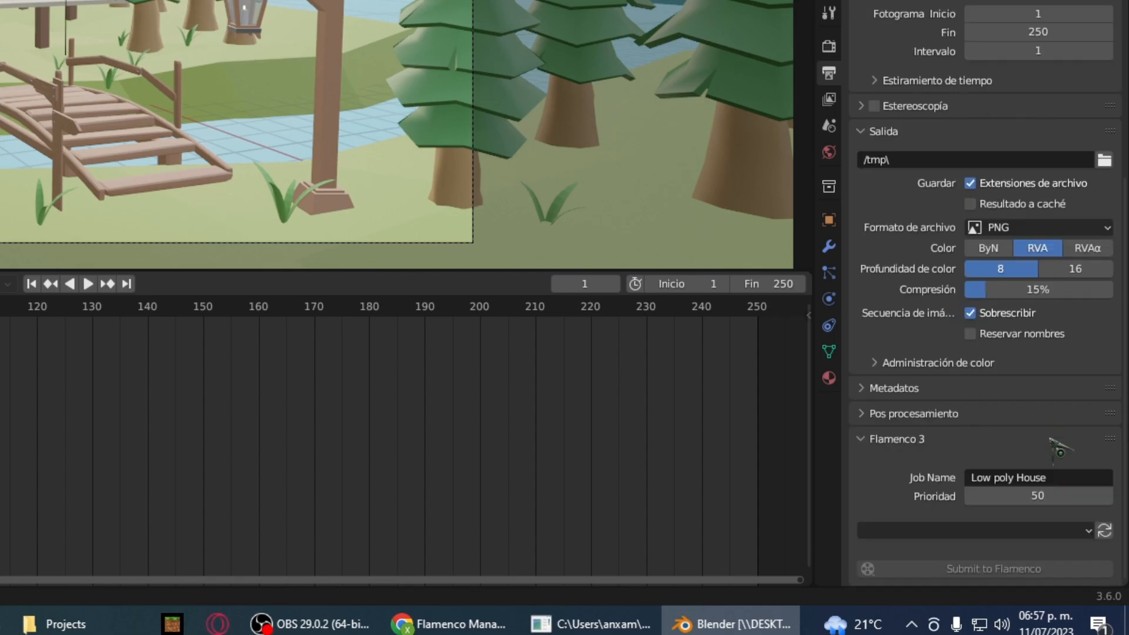
left_click(981, 529)
left_click(1046, 508)
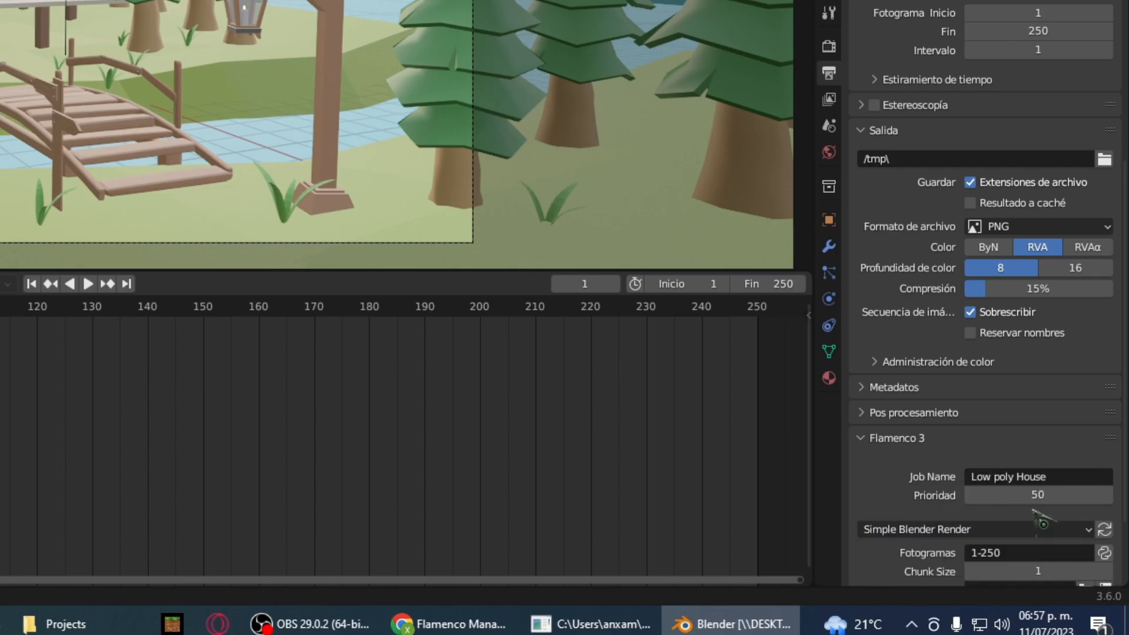
- Set the Flamenco job's frame range to 1-300 and its chunk size to 5
scroll(1035, 488, "down", 4)
left_click(1022, 459)
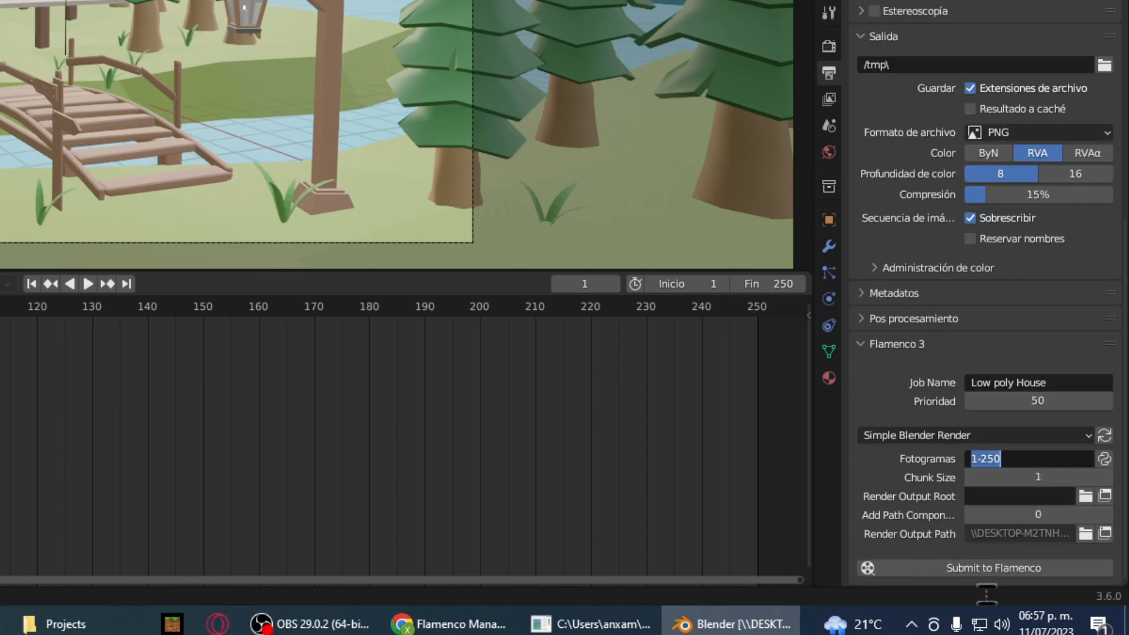
key("BackSpace")
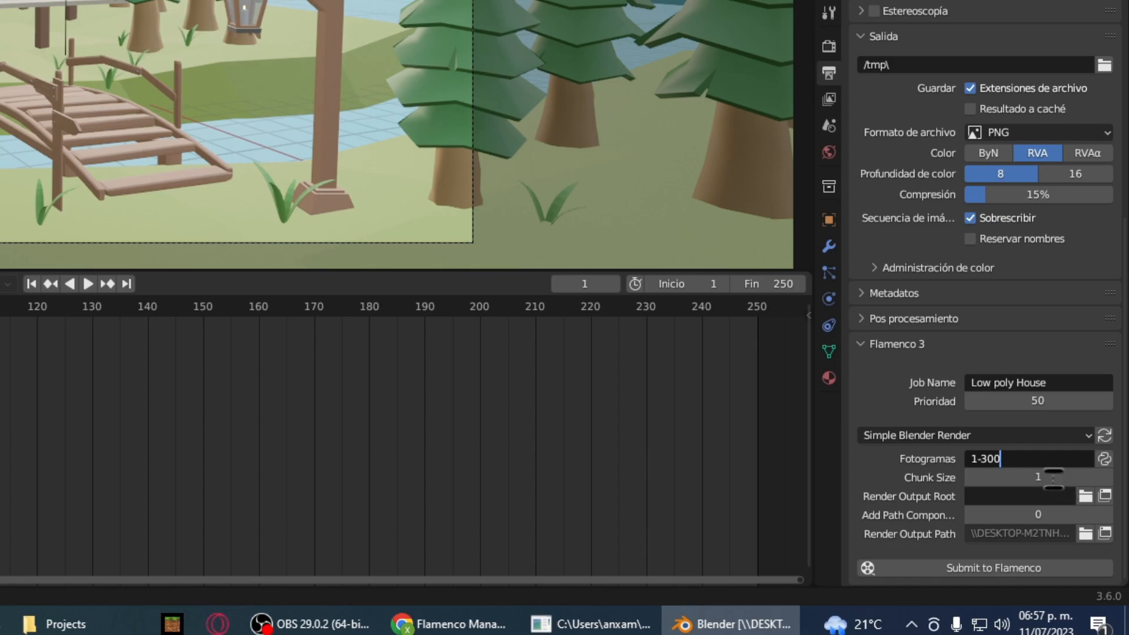
key("Tab")
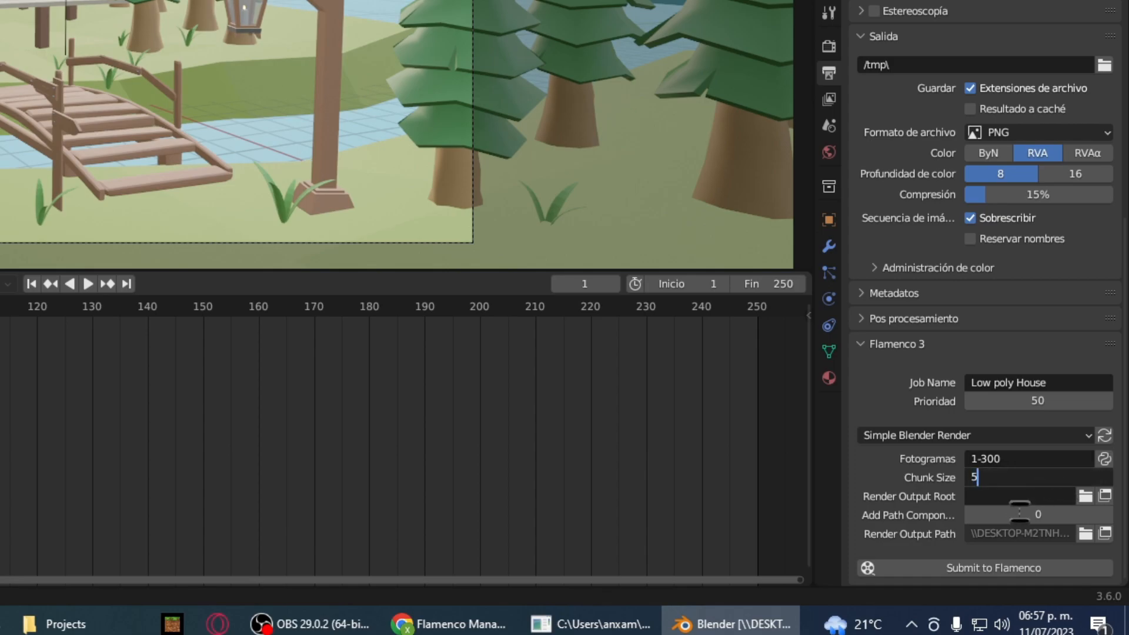
key("Return")
- Set the job's render output root to the Renders folder inside the shared Flamenco folder
left_click(1086, 496)
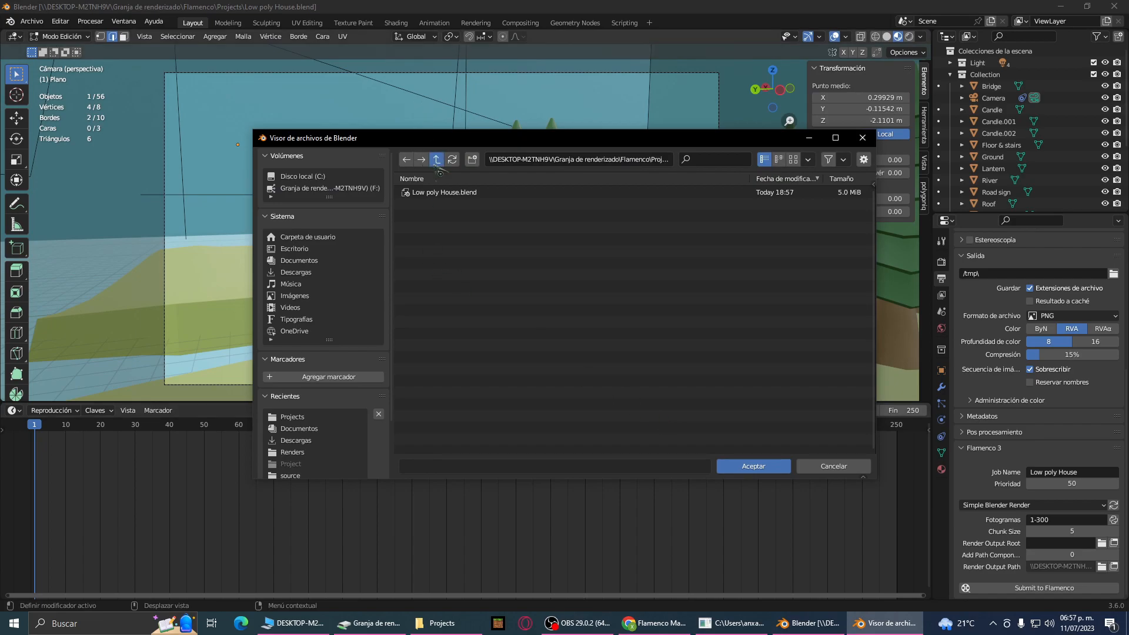
left_click(436, 160)
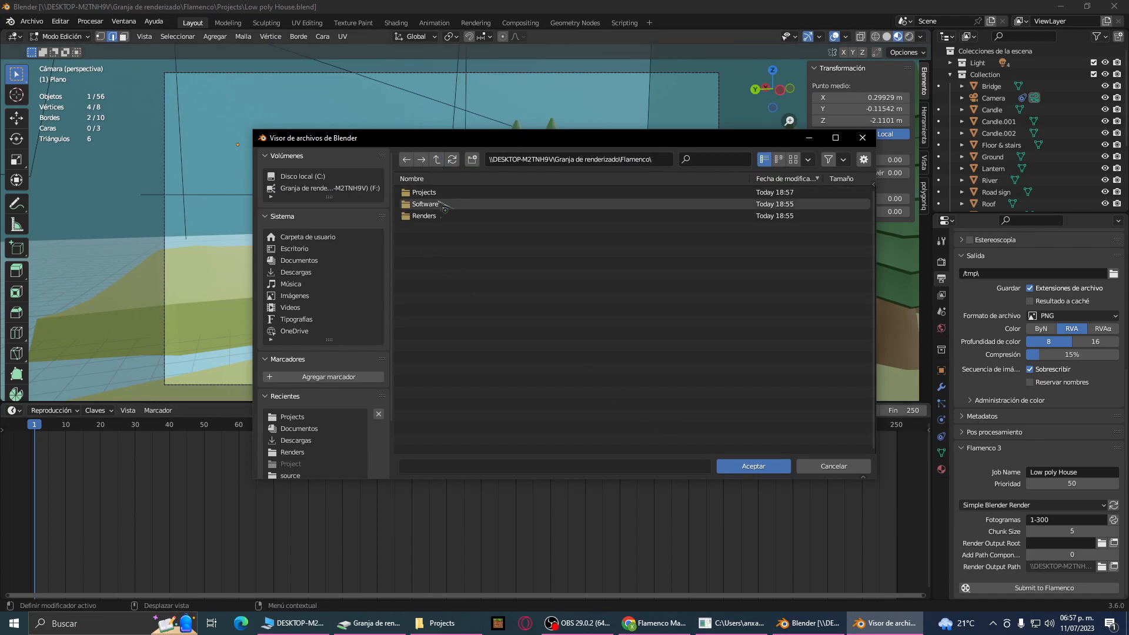
left_click(459, 217)
double_click(459, 217)
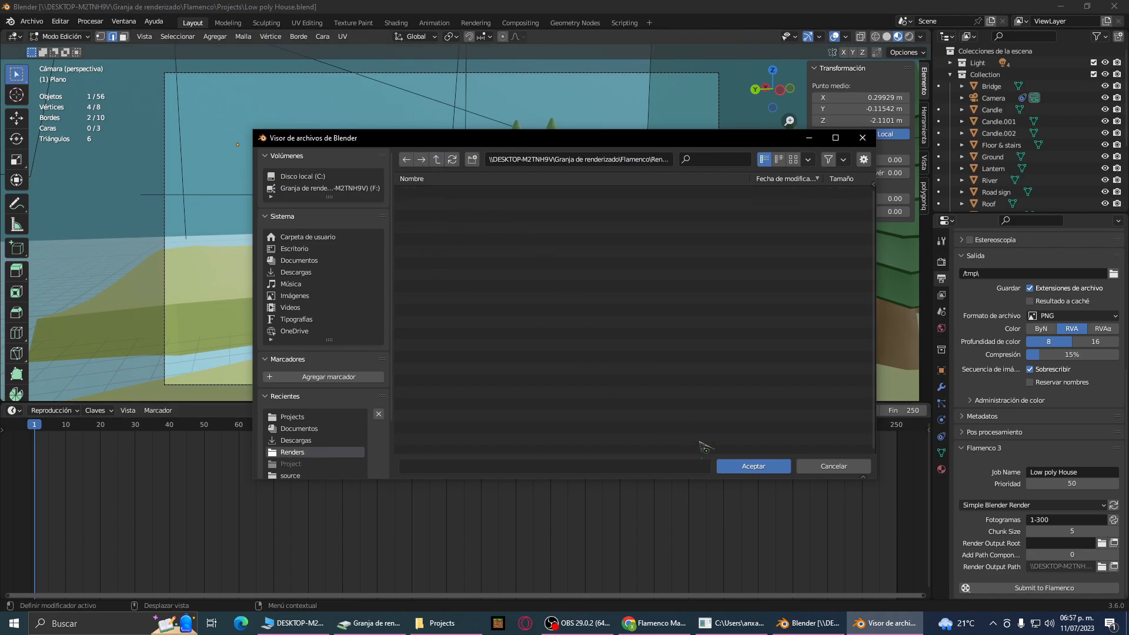
left_click(753, 467)
- Submit the job to Flamenco, then switch to Flamenco Manager in Chrome and select the Low poly House job to show its details
left_click(1061, 585)
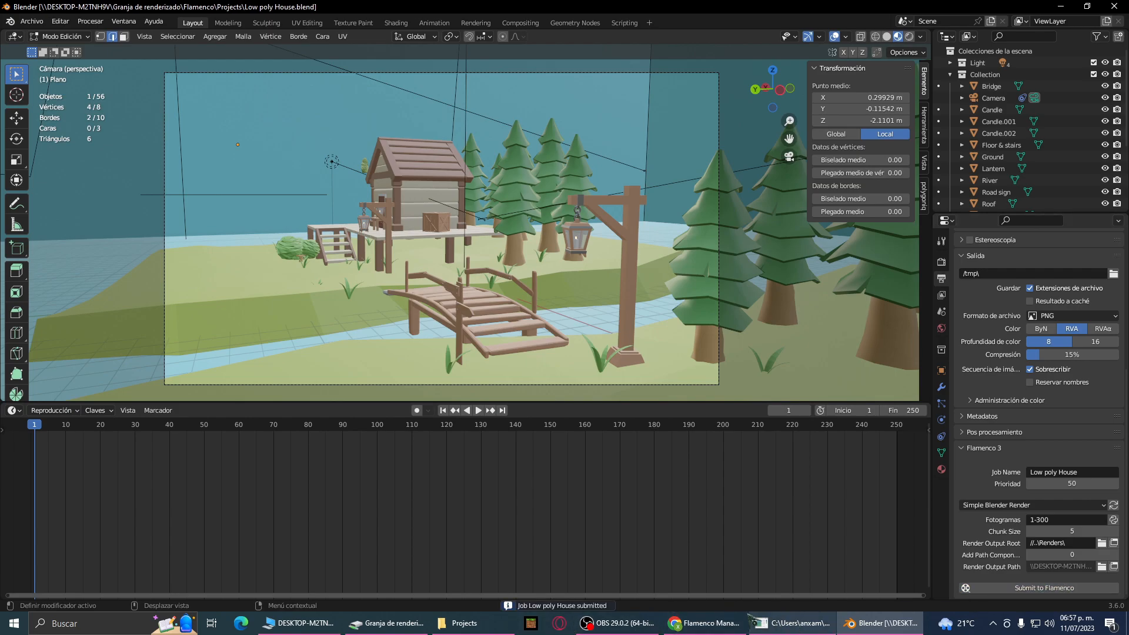
left_click(704, 623)
left_click(223, 133)
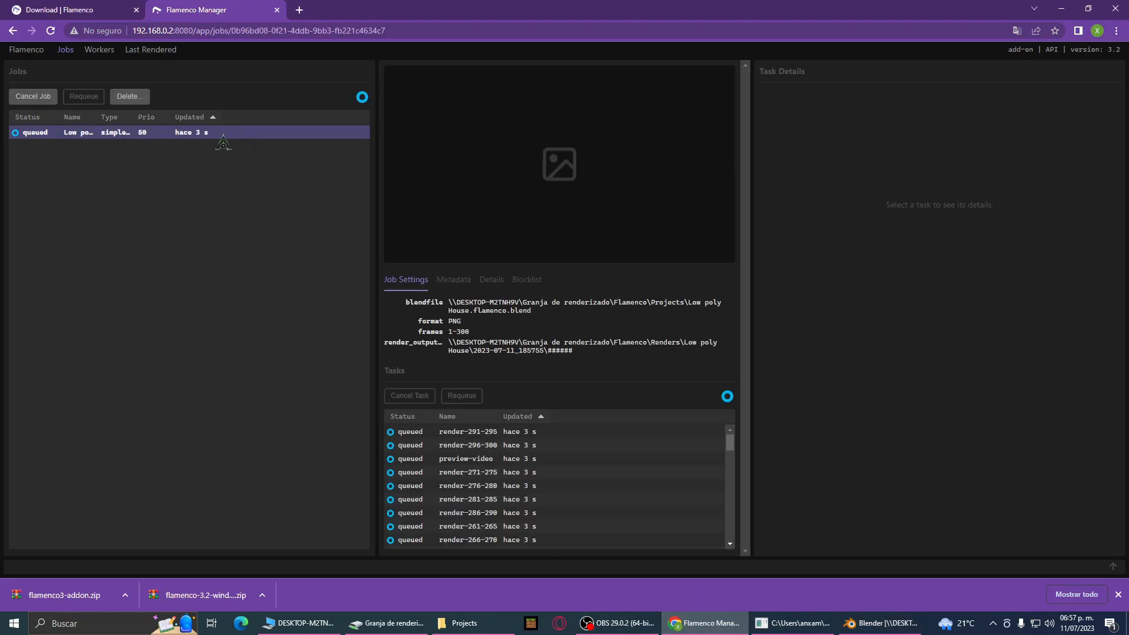